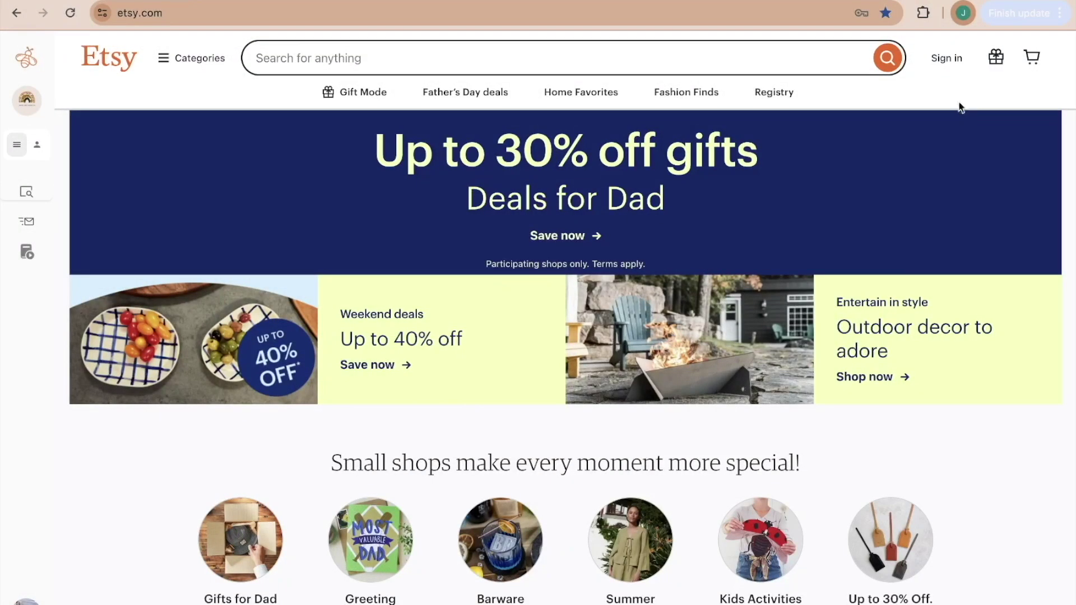
Register a new Etsy account with an e-mail address, first name and password, and sign in
{"action": "left_click", "coordinate": [955, 63]}
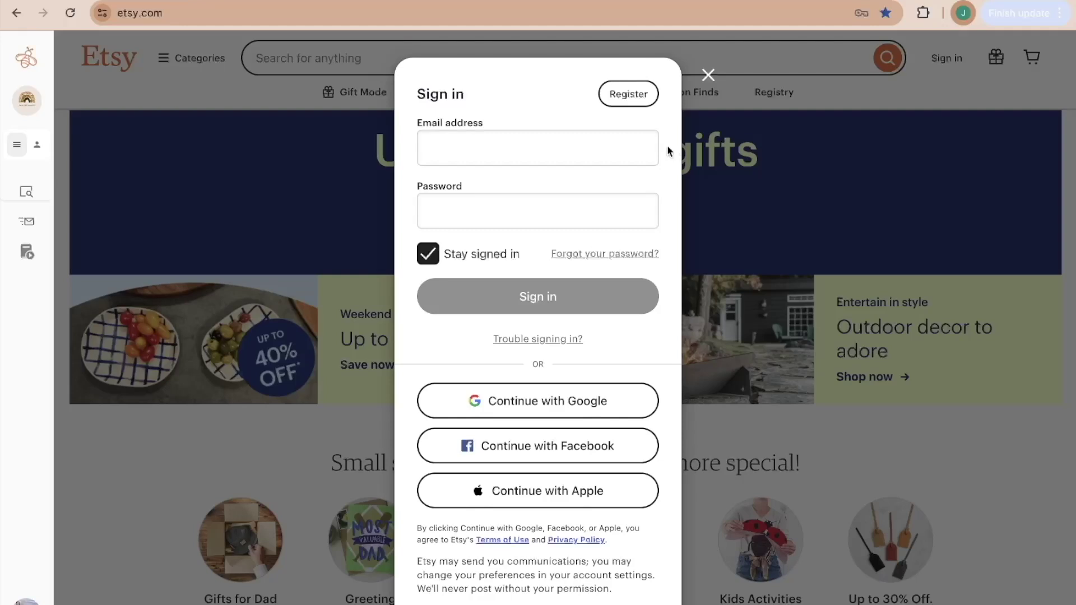
{"action": "left_click", "coordinate": [628, 96]}
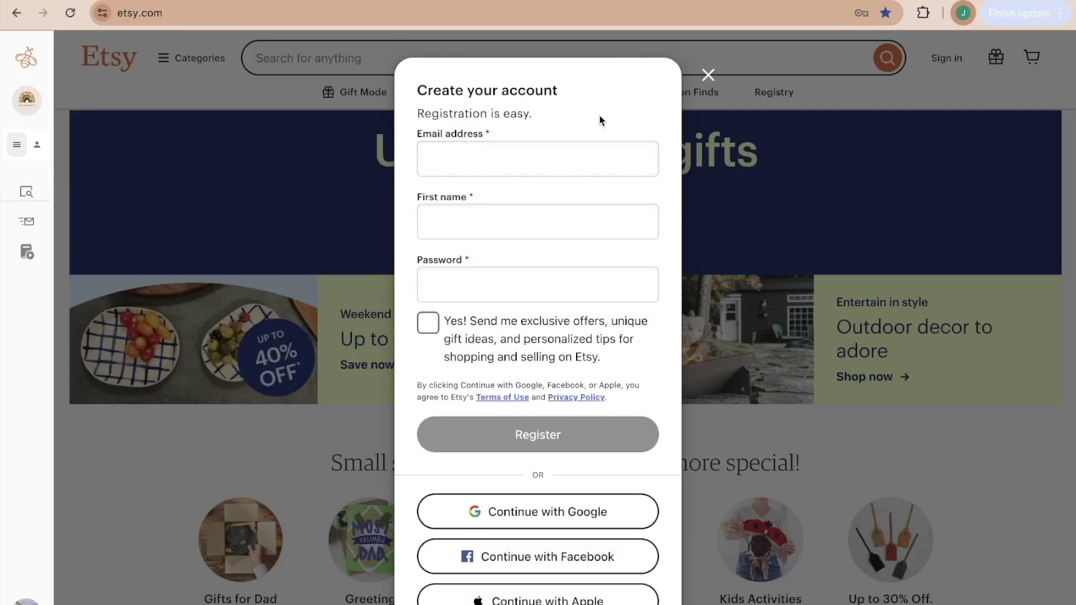
{"action": "left_click", "coordinate": [427, 147]}
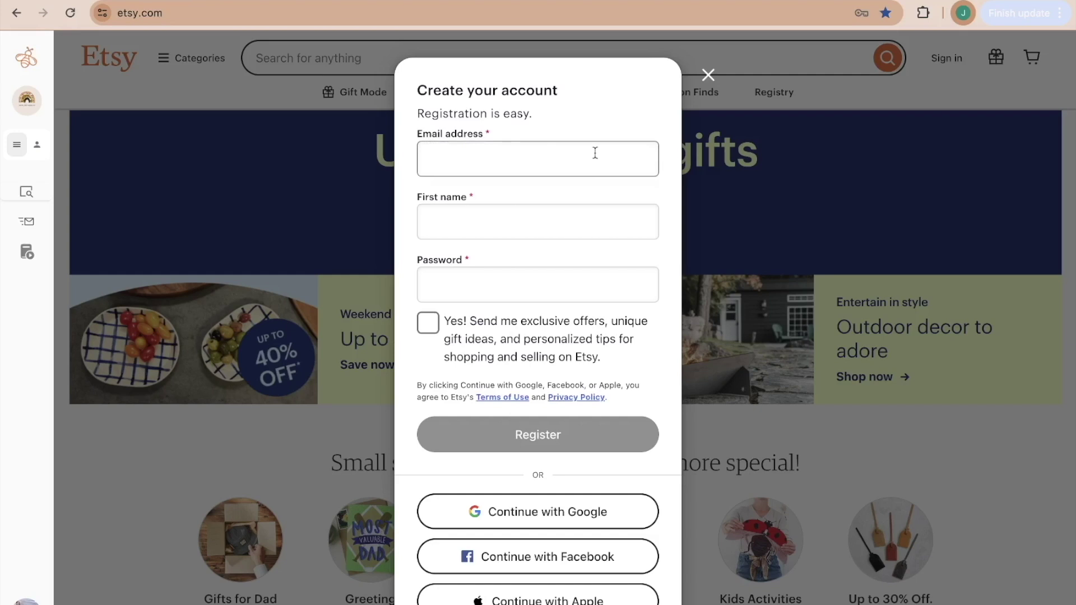
{"action": "left_click", "coordinate": [445, 214]}
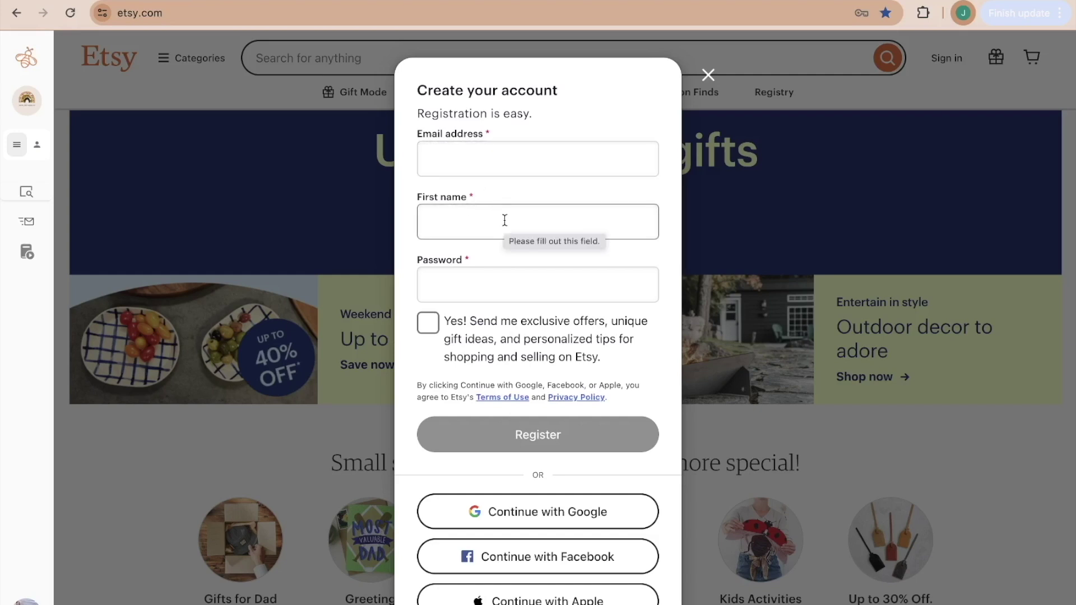
{"action": "left_click", "coordinate": [531, 297]}
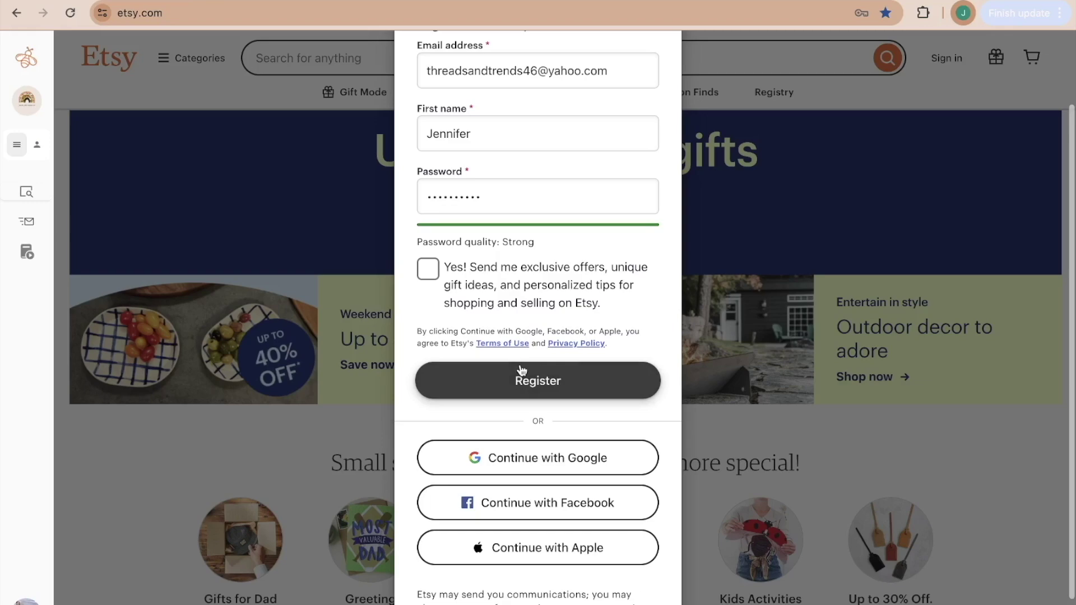
{"action": "left_click", "coordinate": [533, 389]}
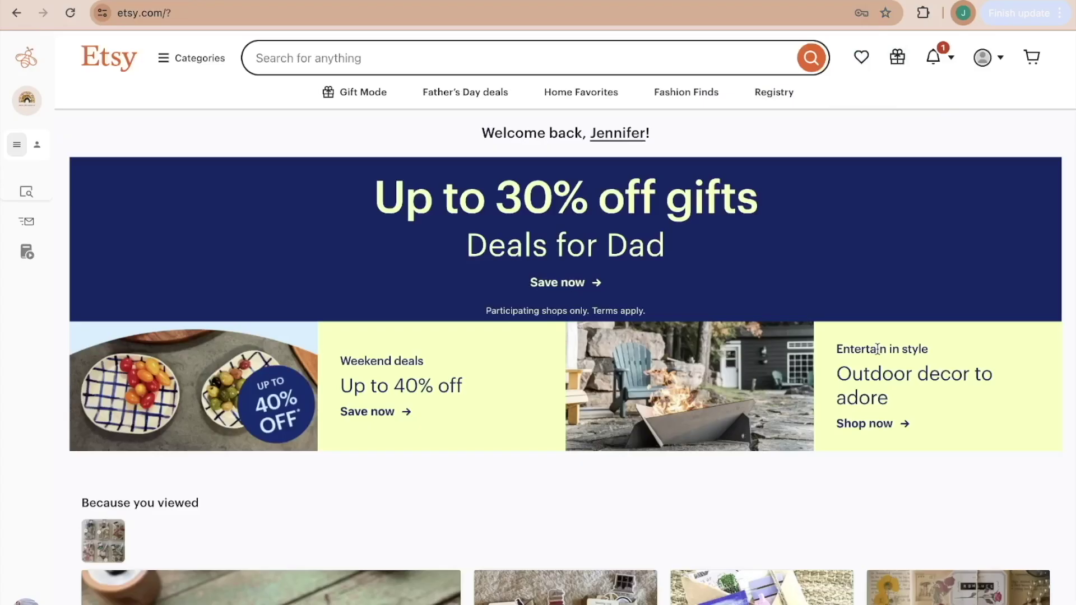
Start selling from the account menu, skip both onboarding questions and begin shop setup
{"action": "left_click", "coordinate": [983, 69]}
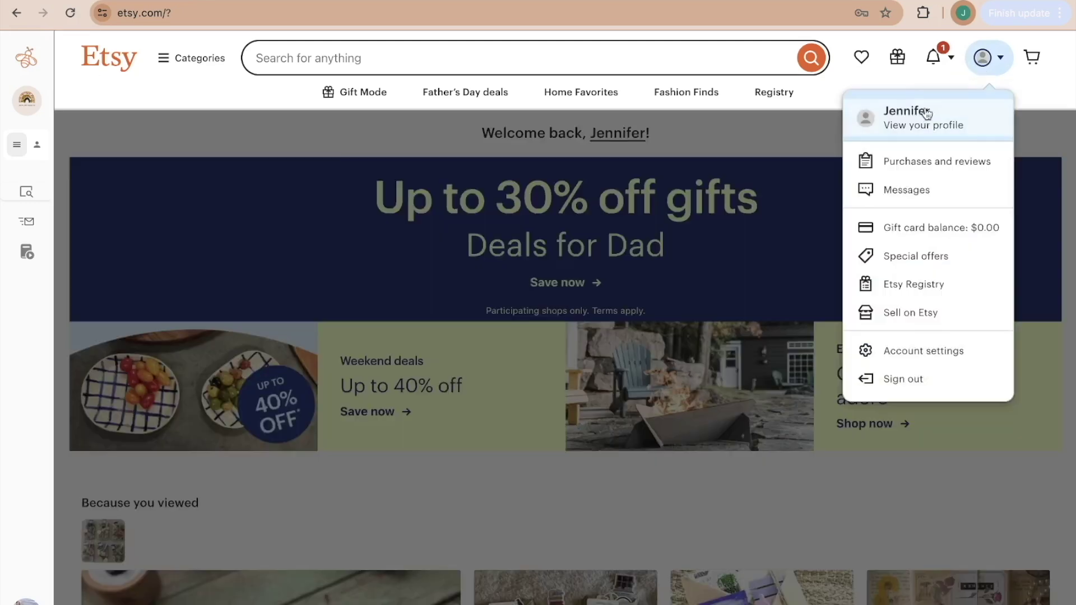
{"action": "left_click", "coordinate": [911, 316]}
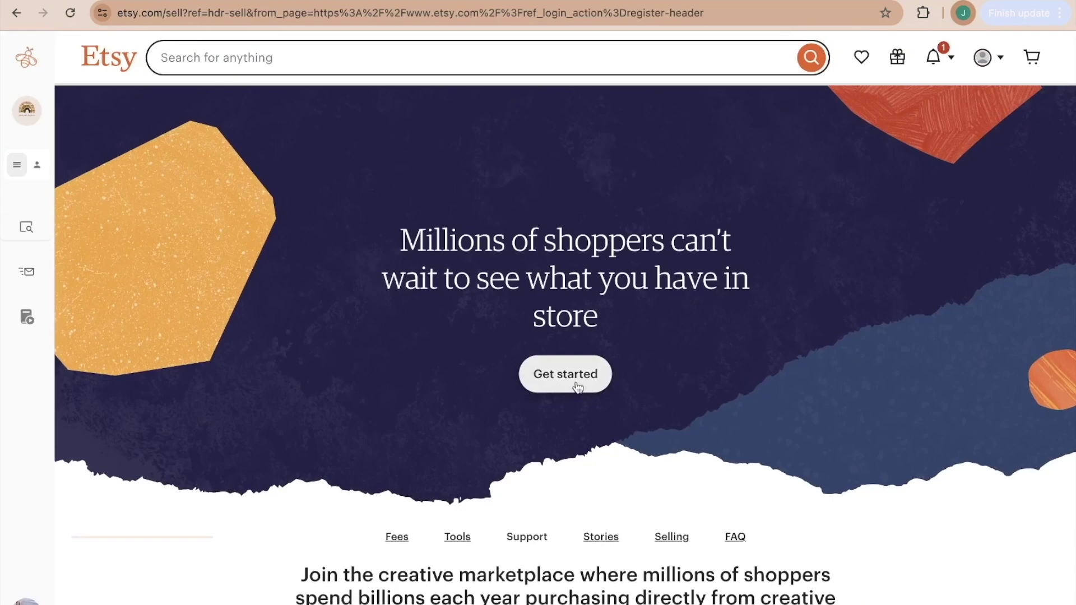
{"action": "left_click", "coordinate": [578, 388]}
{"action": "left_click", "coordinate": [773, 511]}
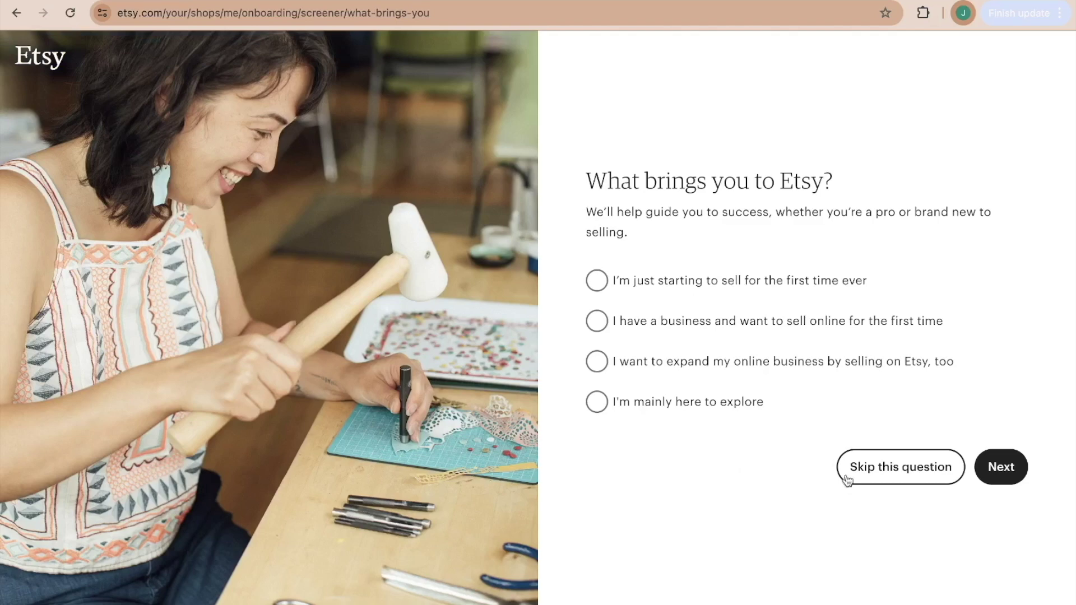
{"action": "left_click", "coordinate": [906, 480]}
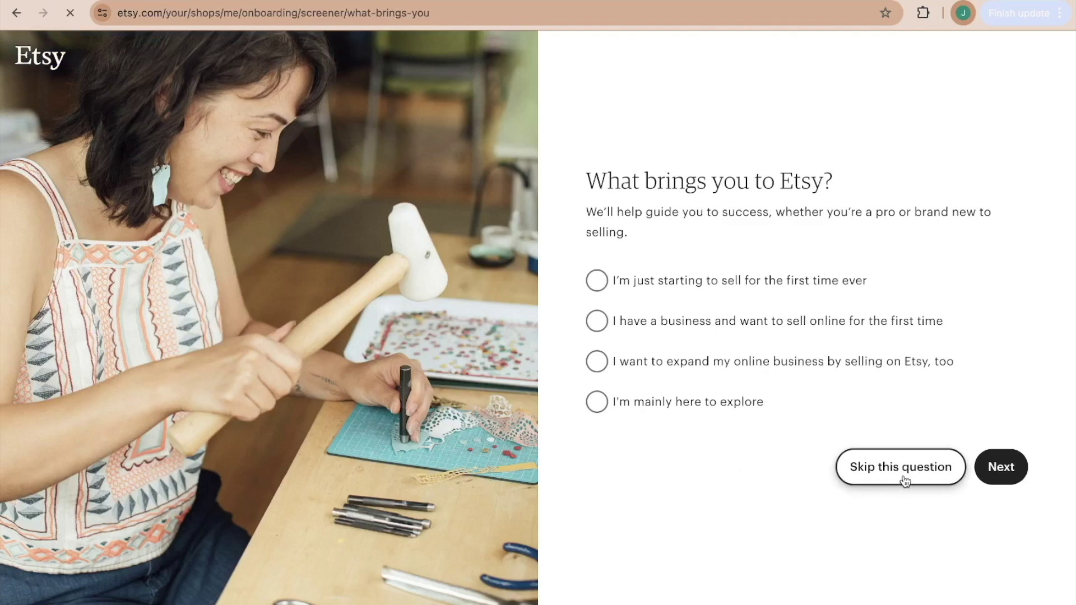
{"action": "scroll", "coordinate": [899, 513], "scroll_direction": "down", "scroll_amount": 10}
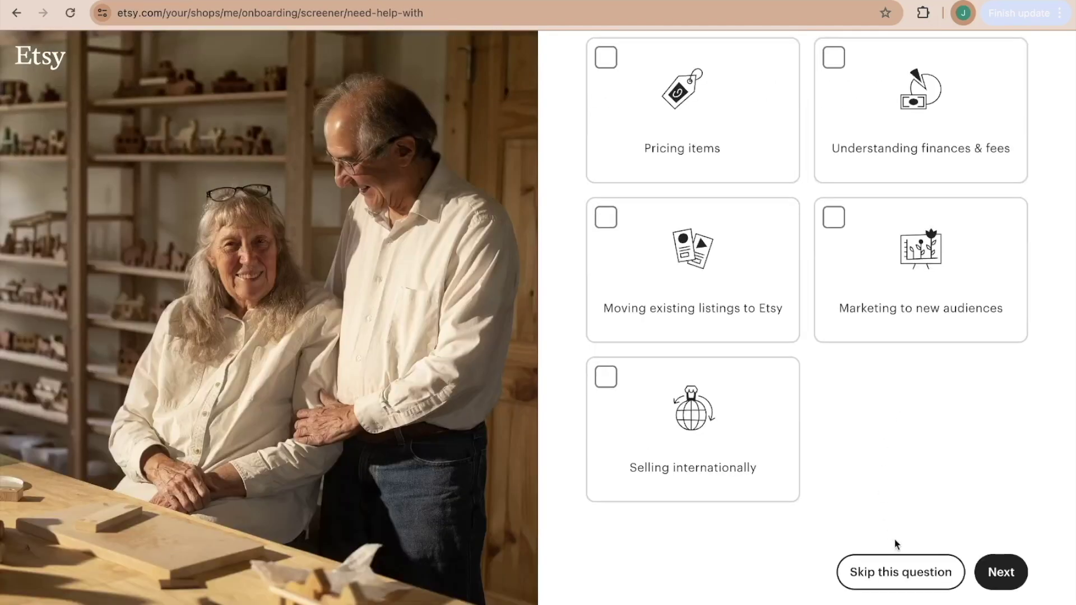
{"action": "left_click", "coordinate": [894, 583]}
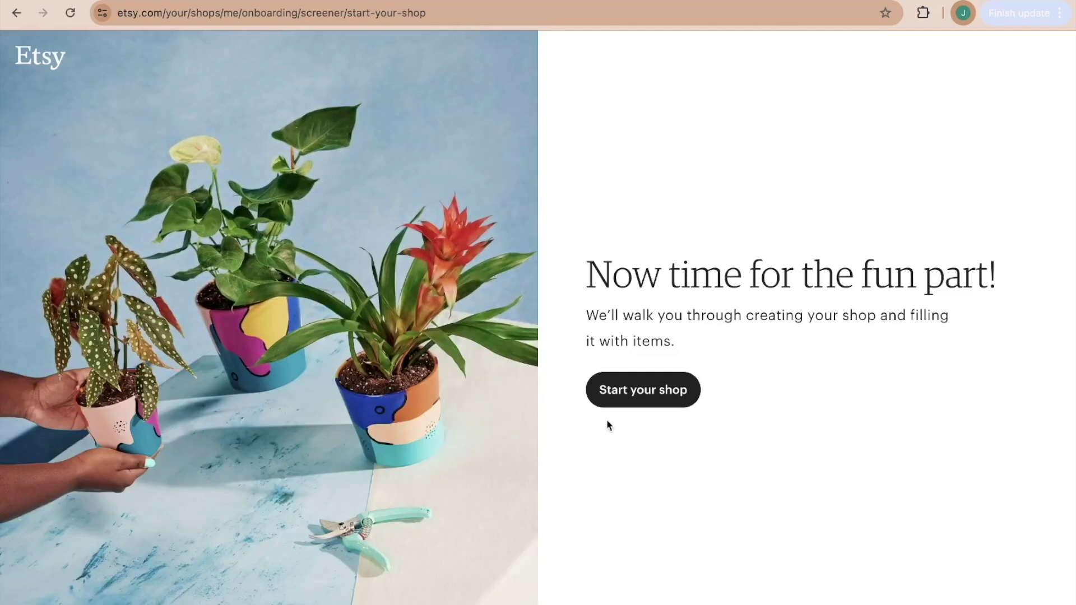
{"action": "left_click", "coordinate": [621, 402]}
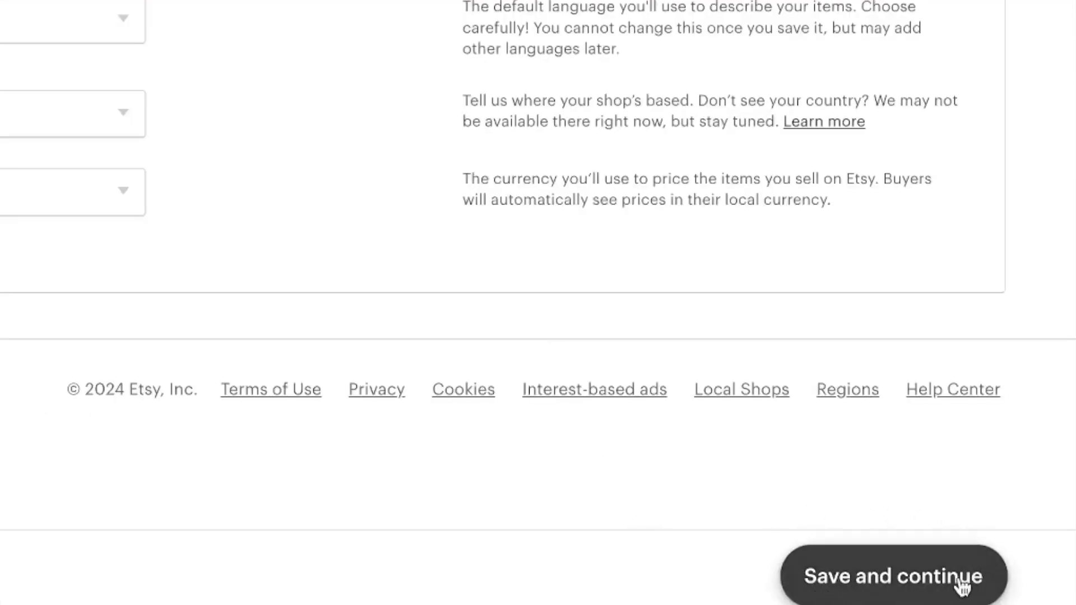
Keep English, United States and US dollars, then paste MysticalMakerShop as the shop name
{"action": "left_click", "coordinate": [961, 583]}
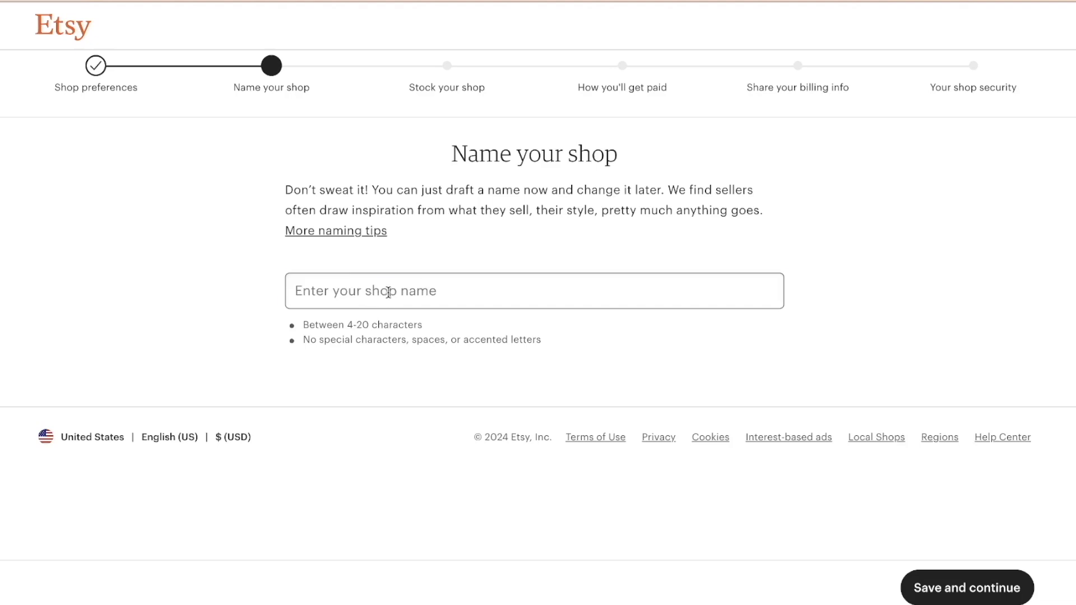
{"action": "type", "text": "MysticalMakerShop"}
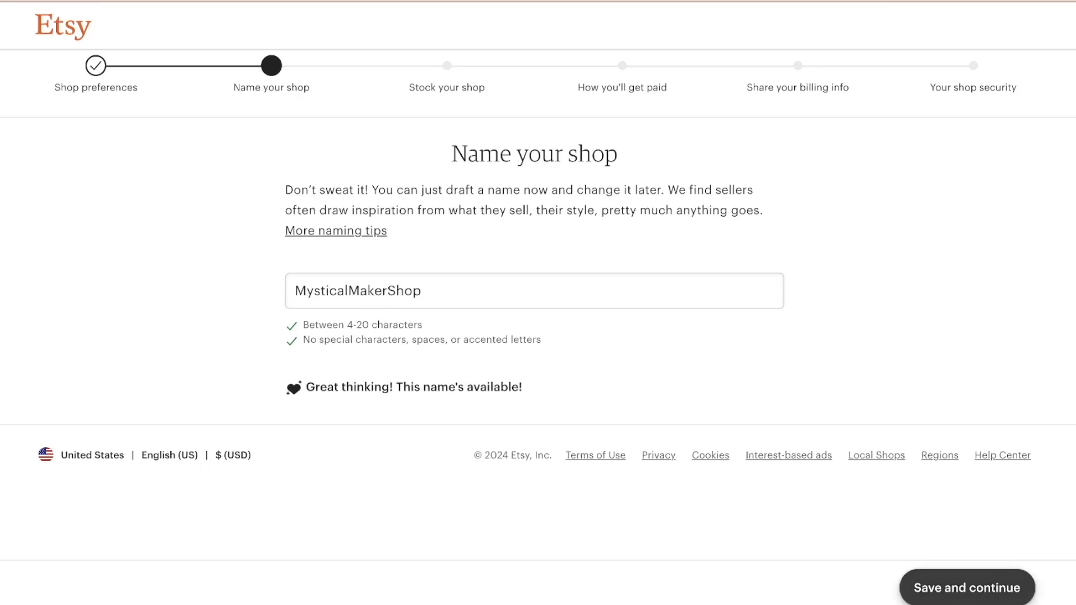
Save the shop name and set the listing category to T-shirts by searching 'Appare'
{"action": "left_click", "coordinate": [952, 595]}
{"action": "left_click", "coordinate": [237, 201]}
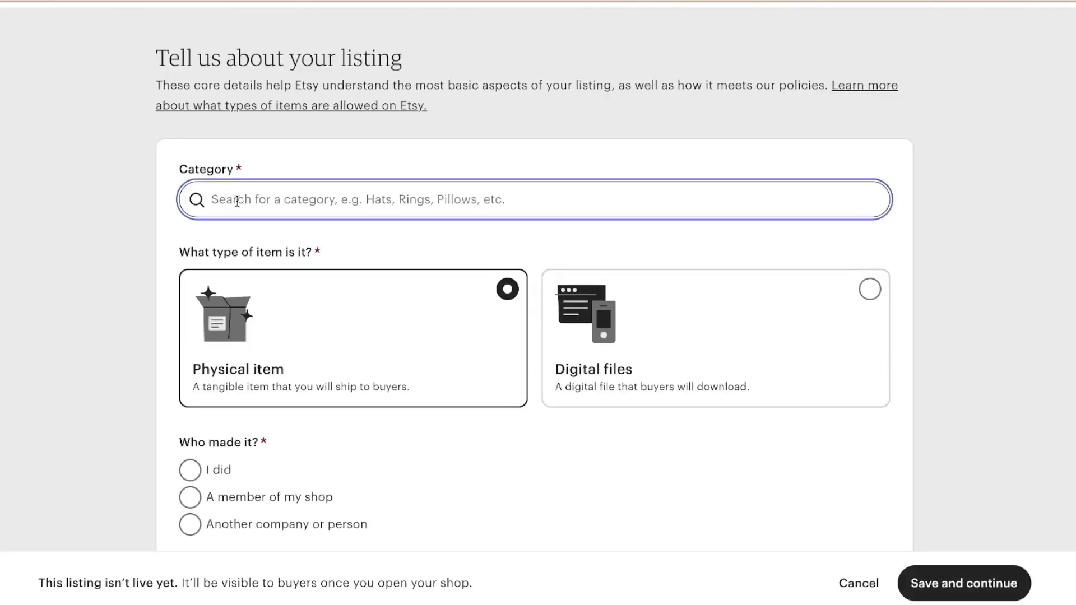
{"action": "type", "text": "Appare"}
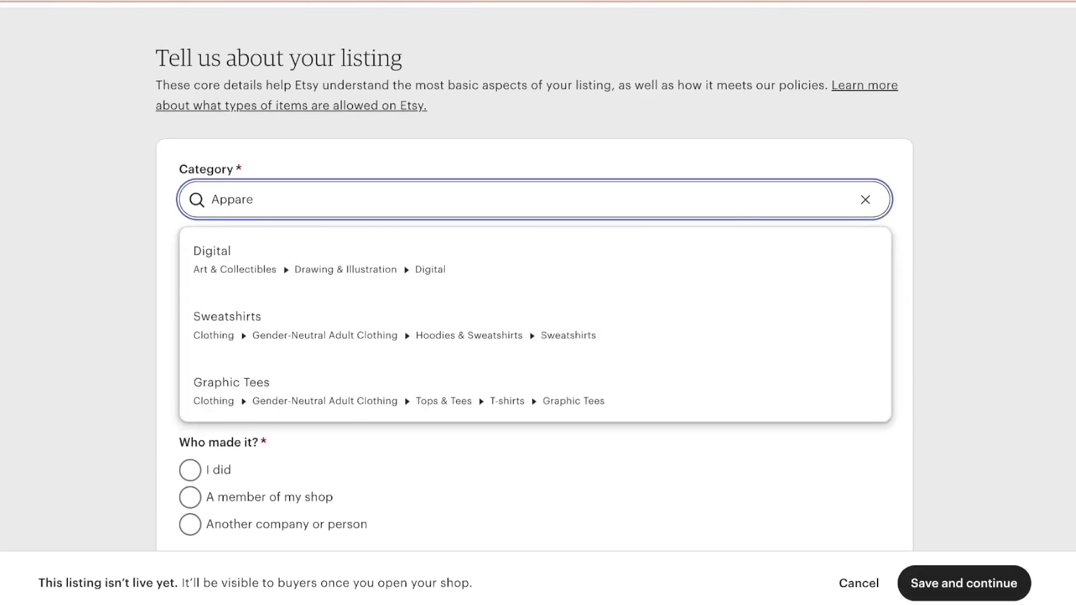
{"action": "left_click", "coordinate": [209, 260]}
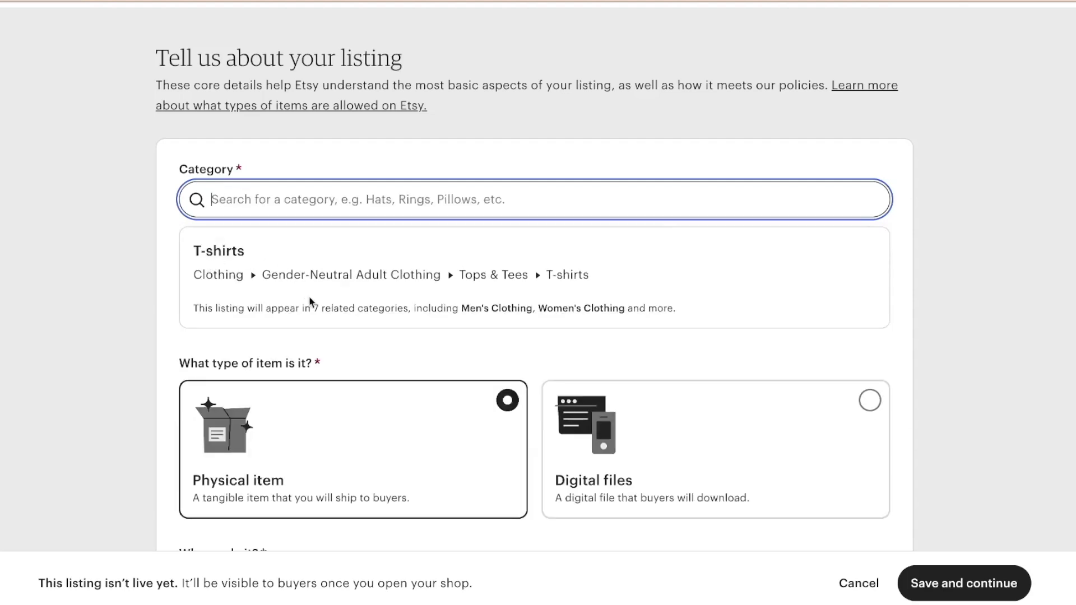
Mark the item as made by another company, a finished product, and Made To Order
{"action": "scroll", "coordinate": [309, 308], "scroll_direction": "down", "scroll_amount": 3}
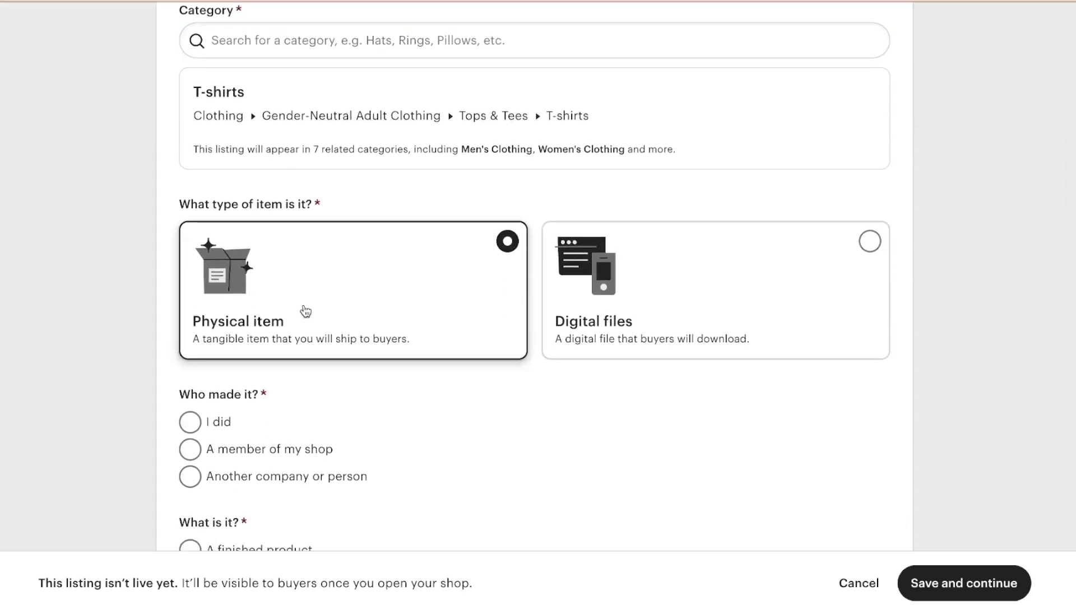
{"action": "scroll", "coordinate": [306, 312], "scroll_direction": "down", "scroll_amount": 2}
{"action": "scroll", "coordinate": [252, 341], "scroll_direction": "down", "scroll_amount": 1}
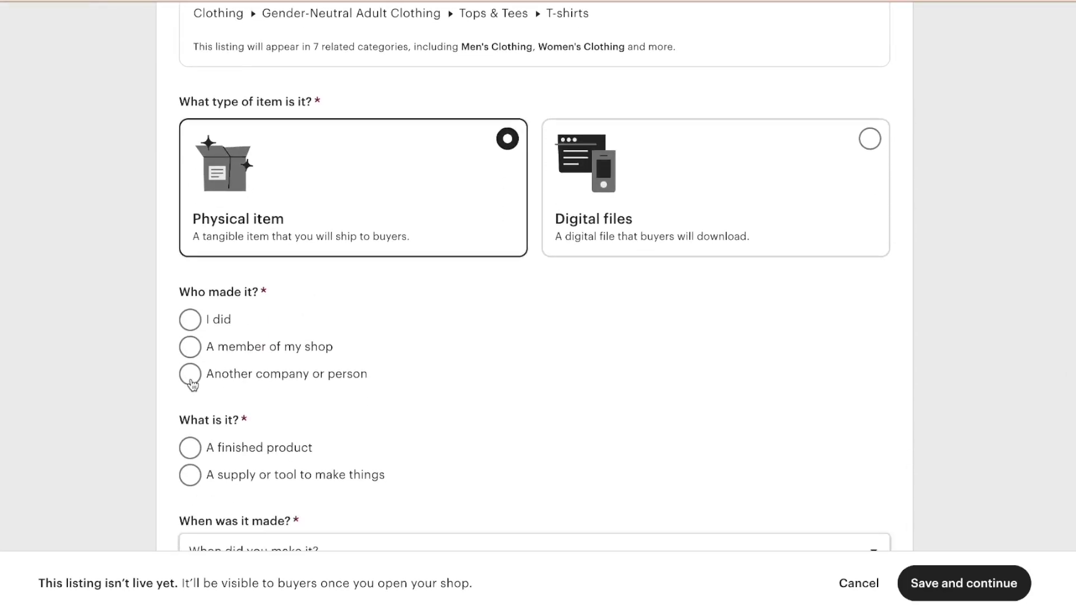
{"action": "left_click", "coordinate": [191, 375]}
{"action": "scroll", "coordinate": [288, 383], "scroll_direction": "down", "scroll_amount": 1}
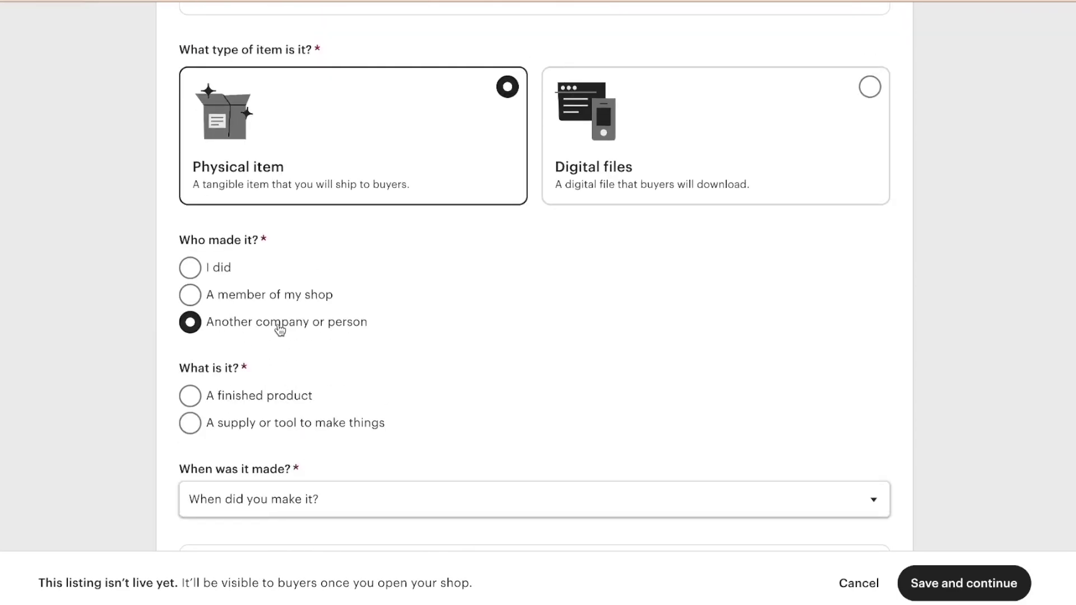
{"action": "scroll", "coordinate": [280, 329], "scroll_direction": "down", "scroll_amount": 2}
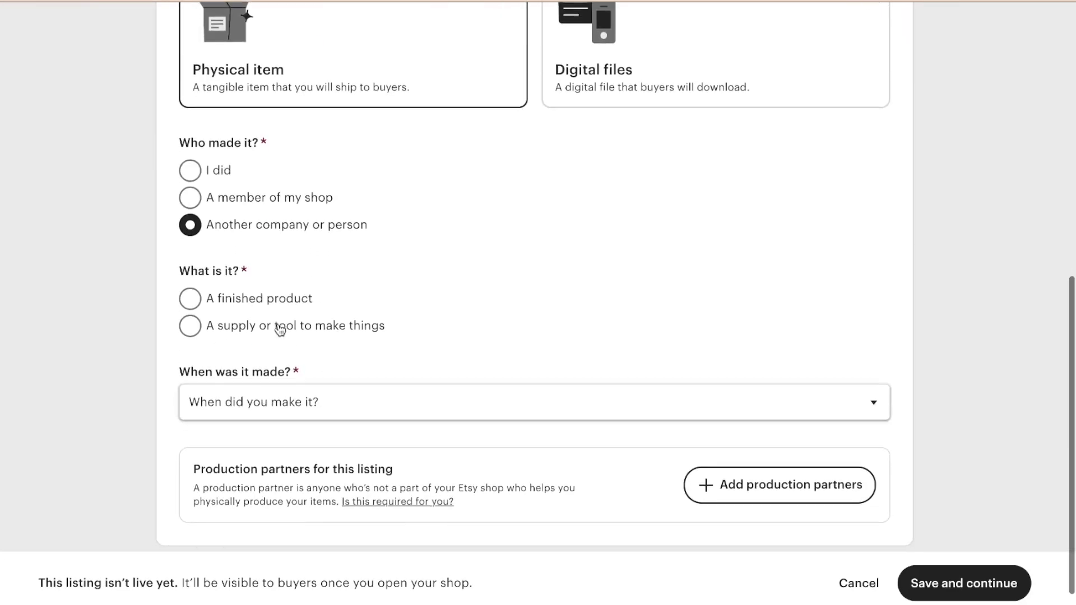
{"action": "left_click", "coordinate": [190, 306]}
{"action": "scroll", "coordinate": [235, 363], "scroll_direction": "down", "scroll_amount": 1}
{"action": "left_click", "coordinate": [235, 363]}
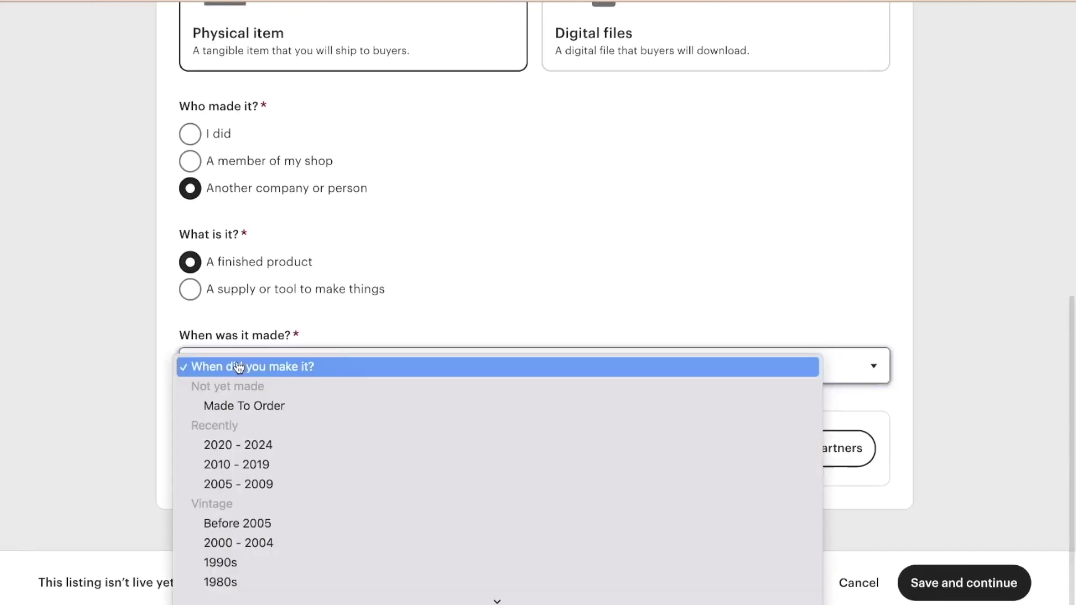
{"action": "left_click", "coordinate": [227, 411]}
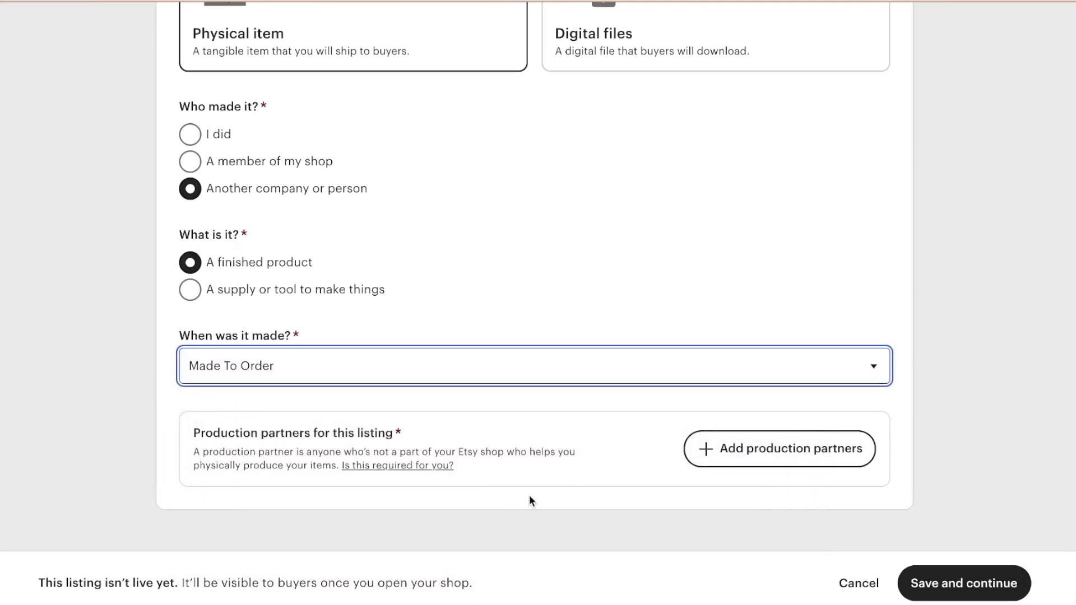
{"action": "left_click", "coordinate": [773, 461]}
Create production partner Printify, 'Prints, packages and shops all items.', located in Wilmington, Delaware
{"action": "left_click", "coordinate": [509, 160]}
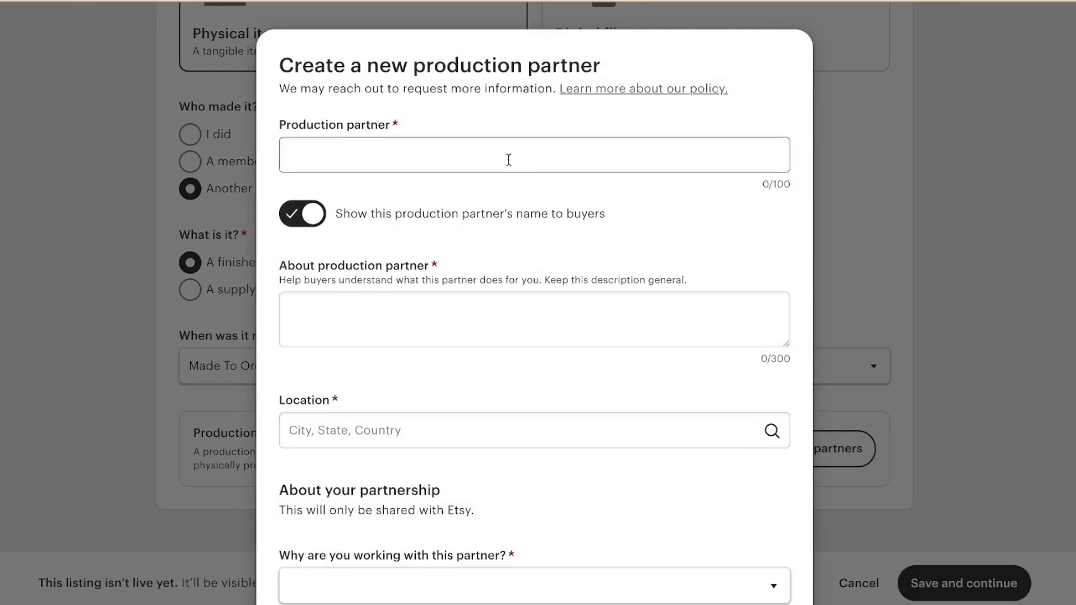
{"action": "left_click", "coordinate": [413, 201]}
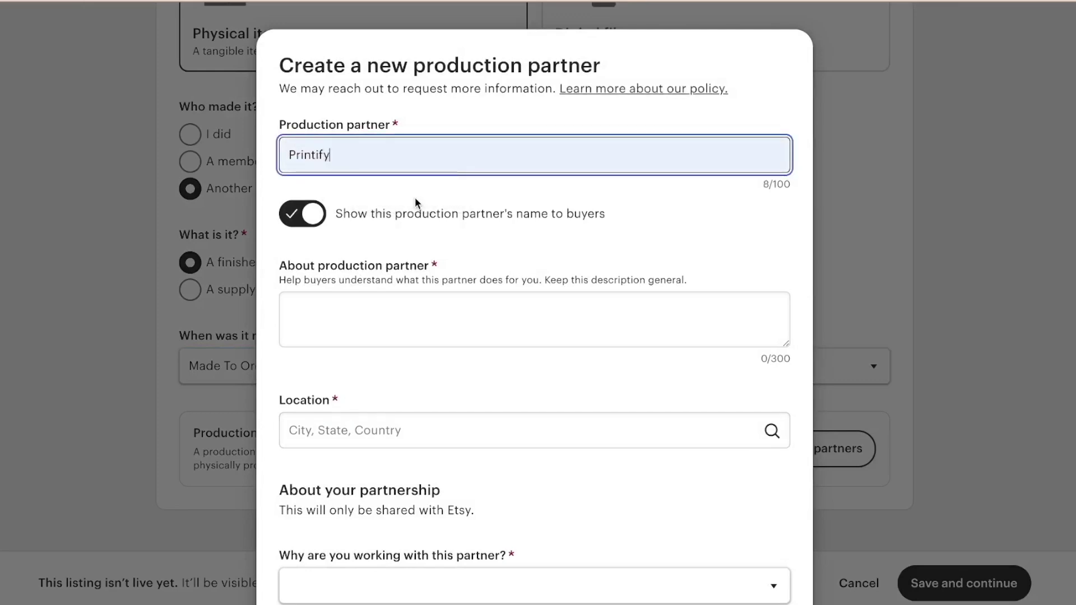
{"action": "left_click", "coordinate": [410, 330]}
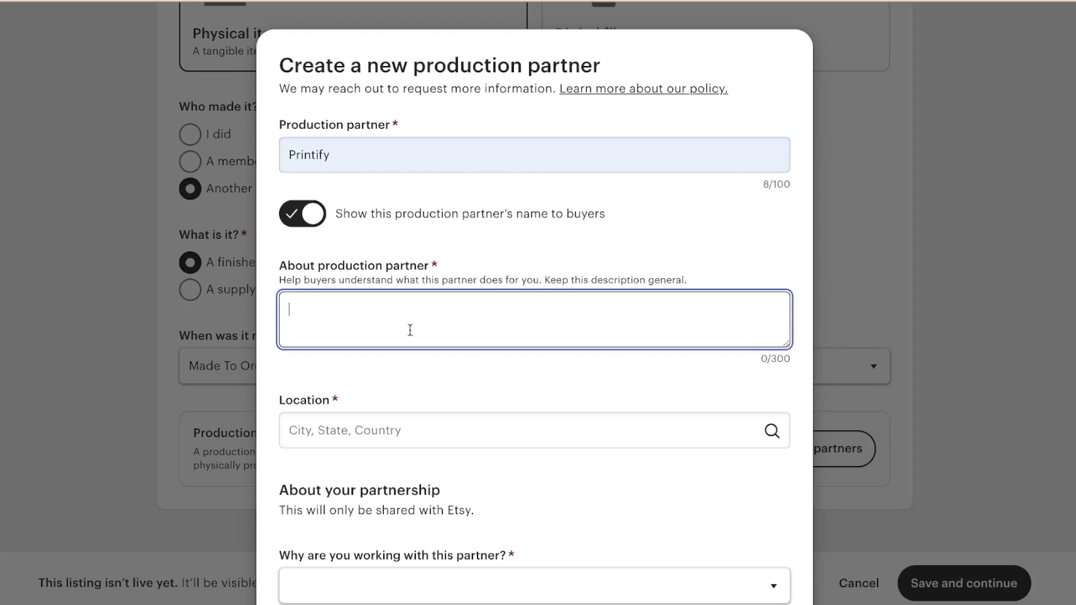
{"action": "type", "text": "Prints, packages and s"}
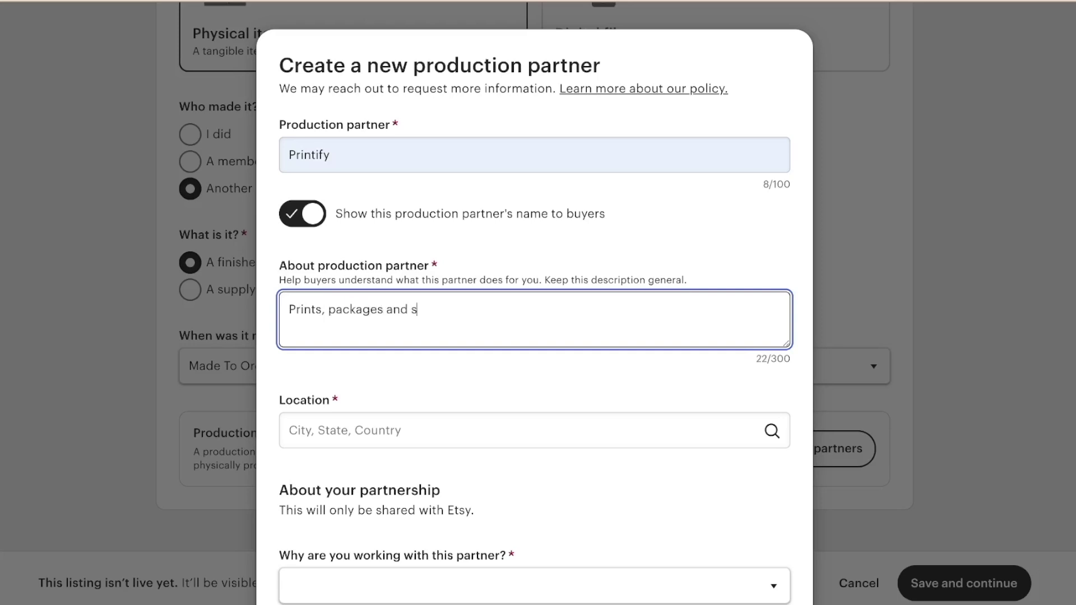
{"action": "type", "text": "hops all items."}
{"action": "scroll", "coordinate": [534, 303], "scroll_direction": "down", "scroll_amount": 1}
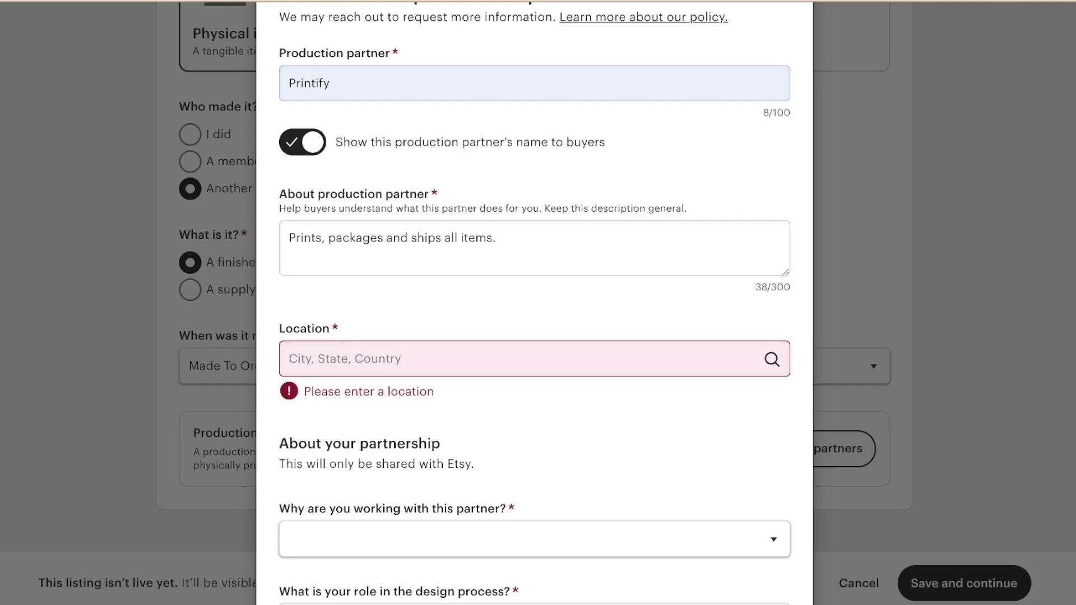
{"action": "left_click", "coordinate": [449, 359]}
{"action": "type", "text": "Wilmington, De"}
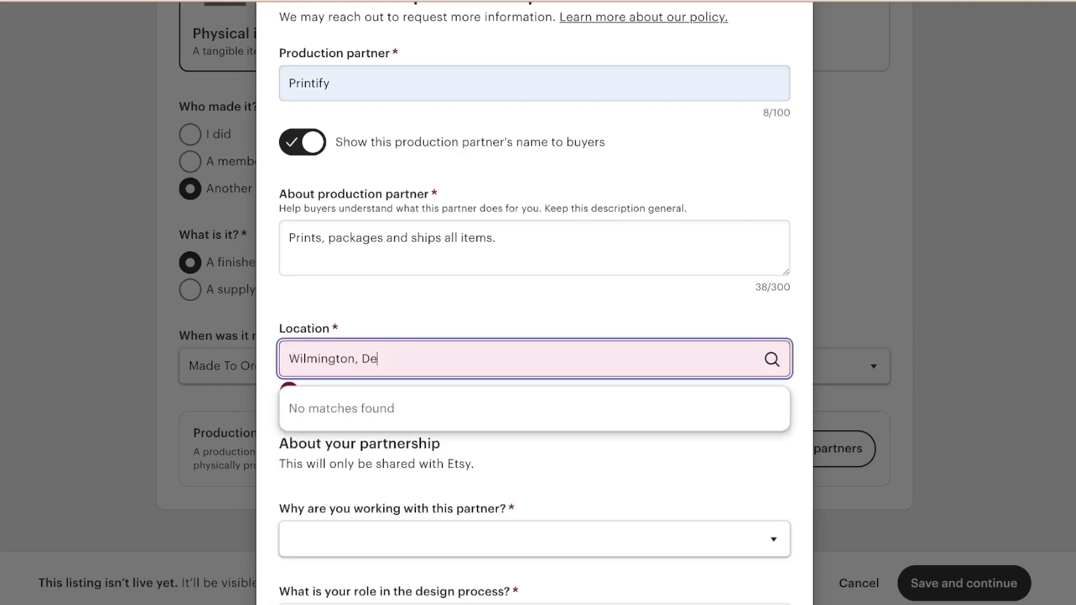
{"action": "left_click", "coordinate": [485, 405]}
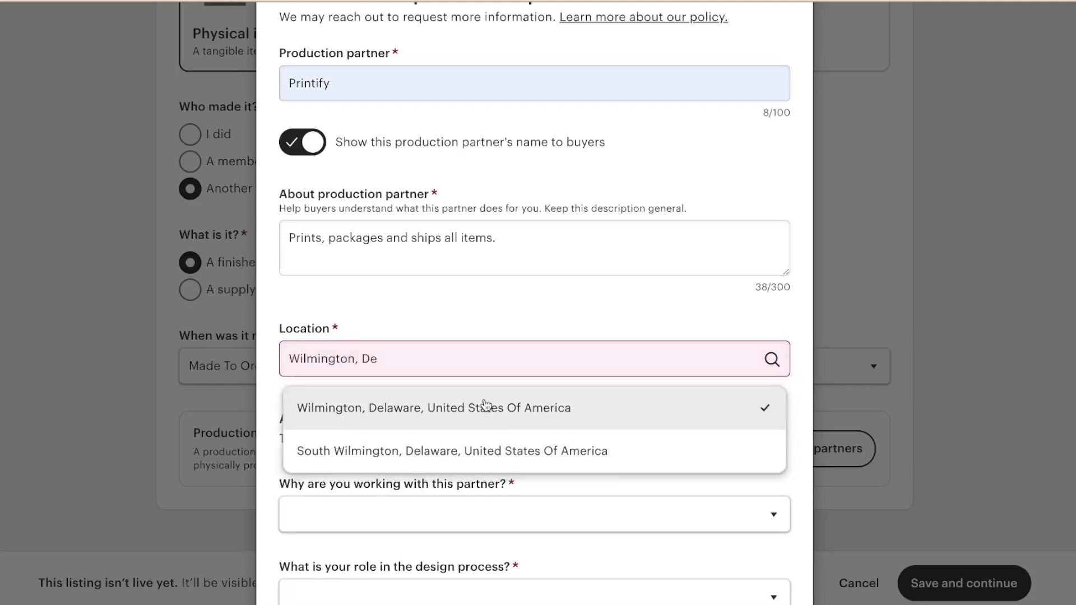
Answer lacking equipment, I design everything, they do everything; save and attach Printify to the listing
{"action": "scroll", "coordinate": [485, 404], "scroll_direction": "down", "scroll_amount": 2}
{"action": "scroll", "coordinate": [485, 404], "scroll_direction": "down", "scroll_amount": 2}
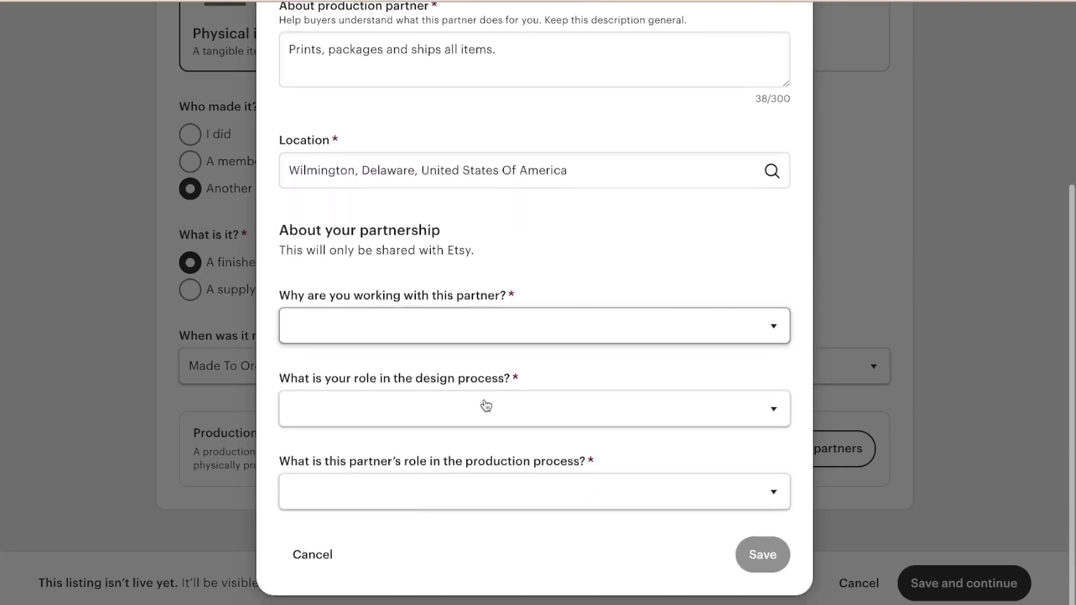
{"action": "left_click", "coordinate": [358, 315]}
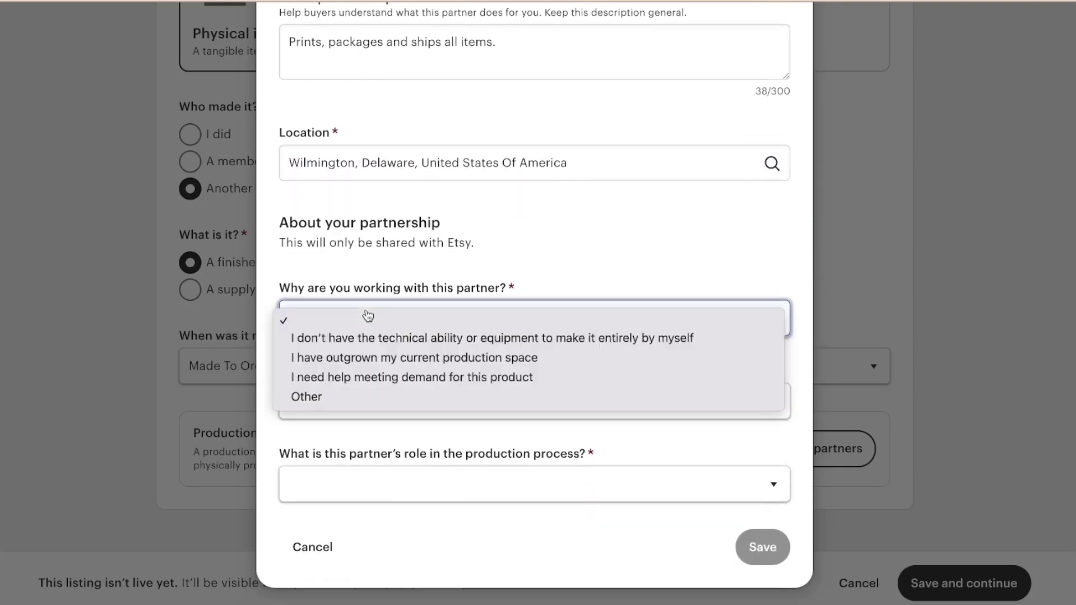
{"action": "left_click", "coordinate": [320, 343]}
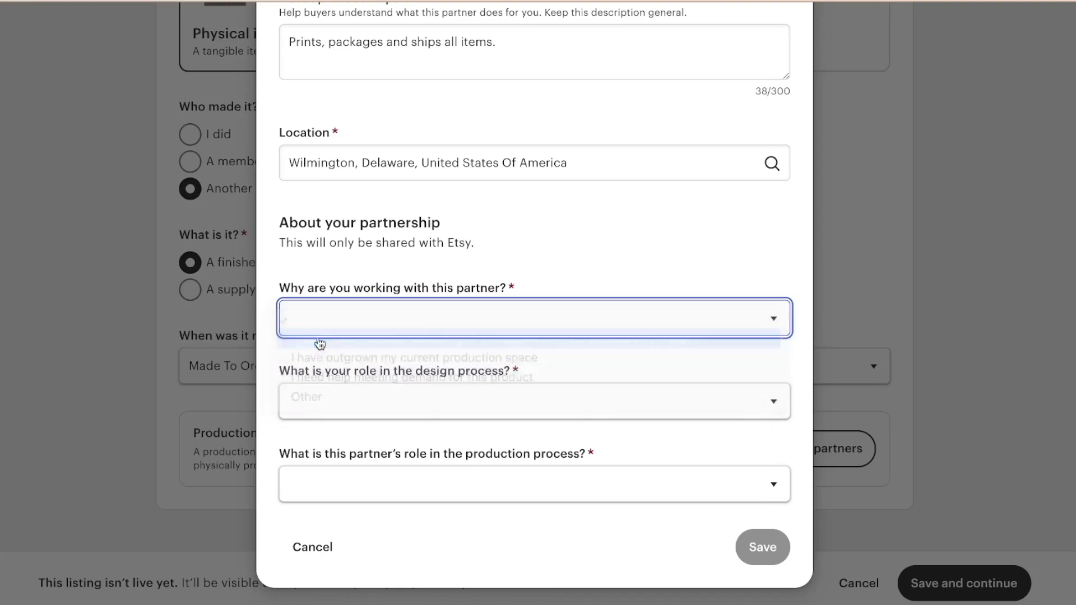
{"action": "left_click", "coordinate": [348, 410]}
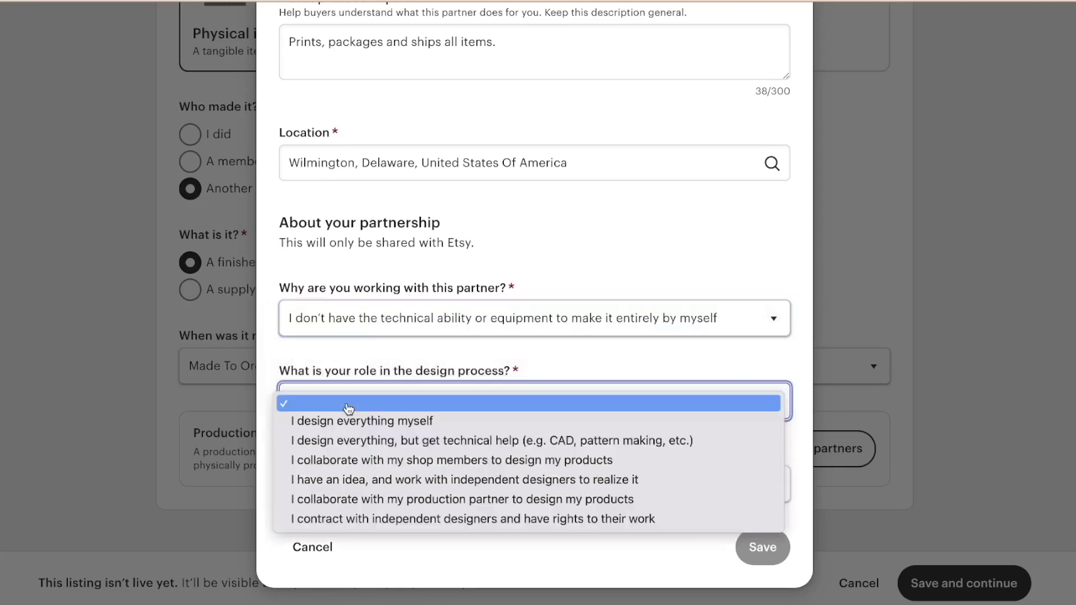
{"action": "left_click", "coordinate": [373, 422]}
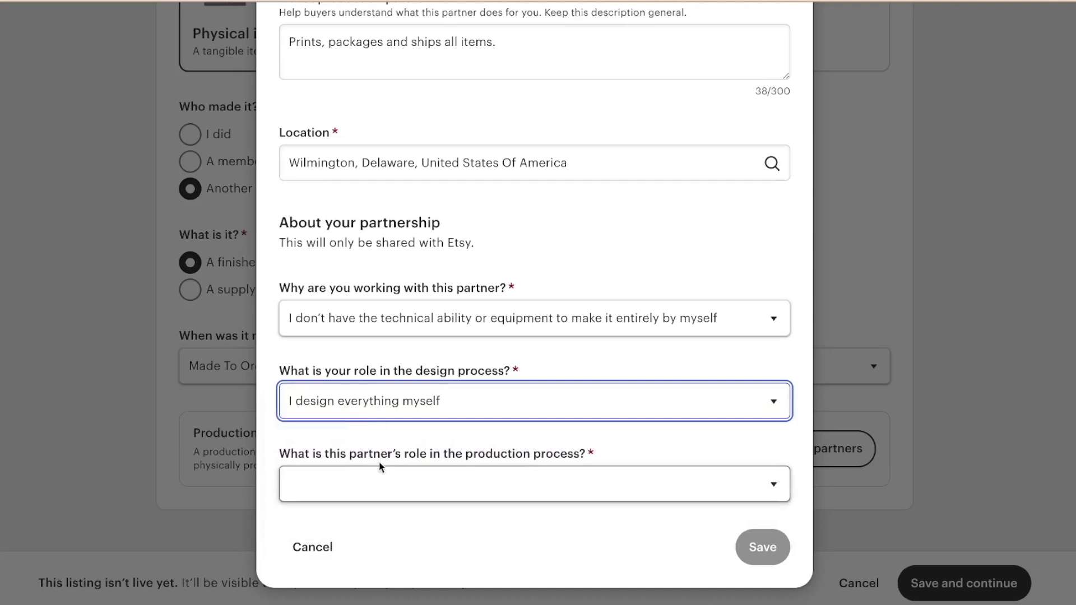
{"action": "left_click", "coordinate": [387, 490]}
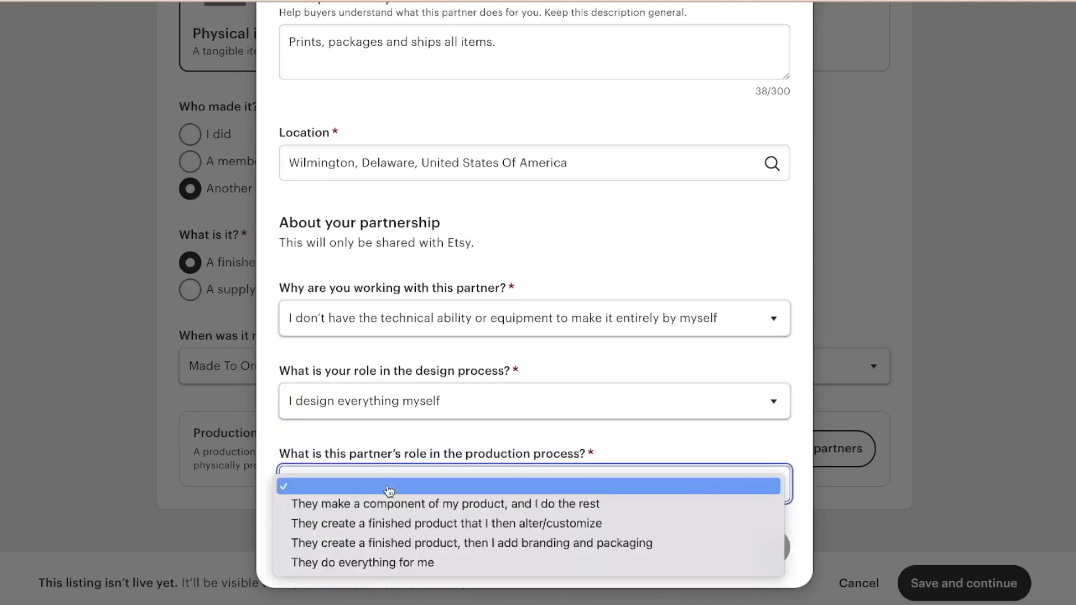
{"action": "left_click", "coordinate": [358, 566]}
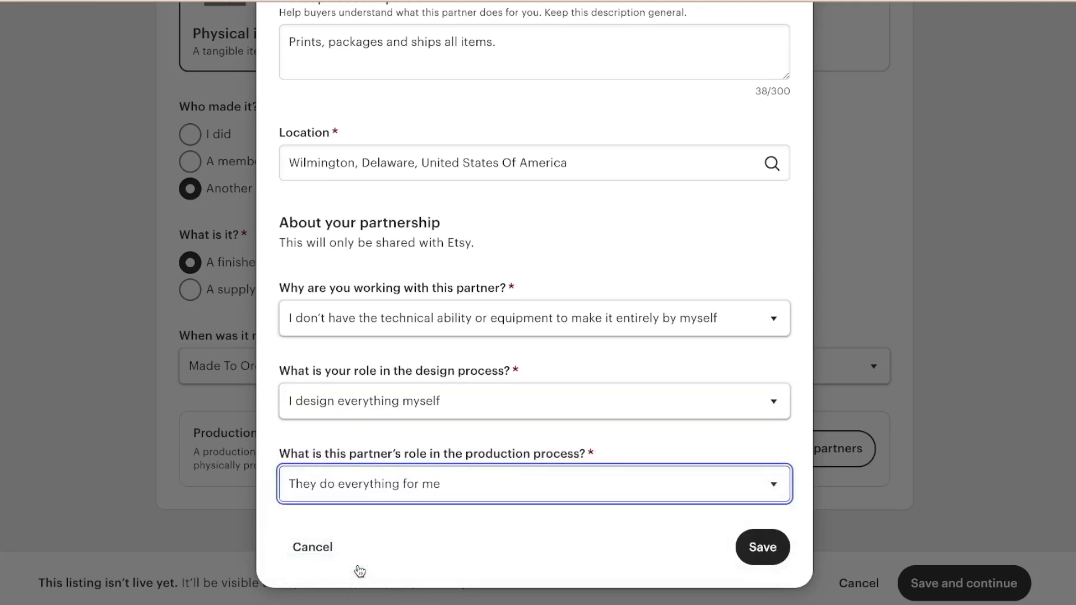
{"action": "left_click", "coordinate": [770, 556]}
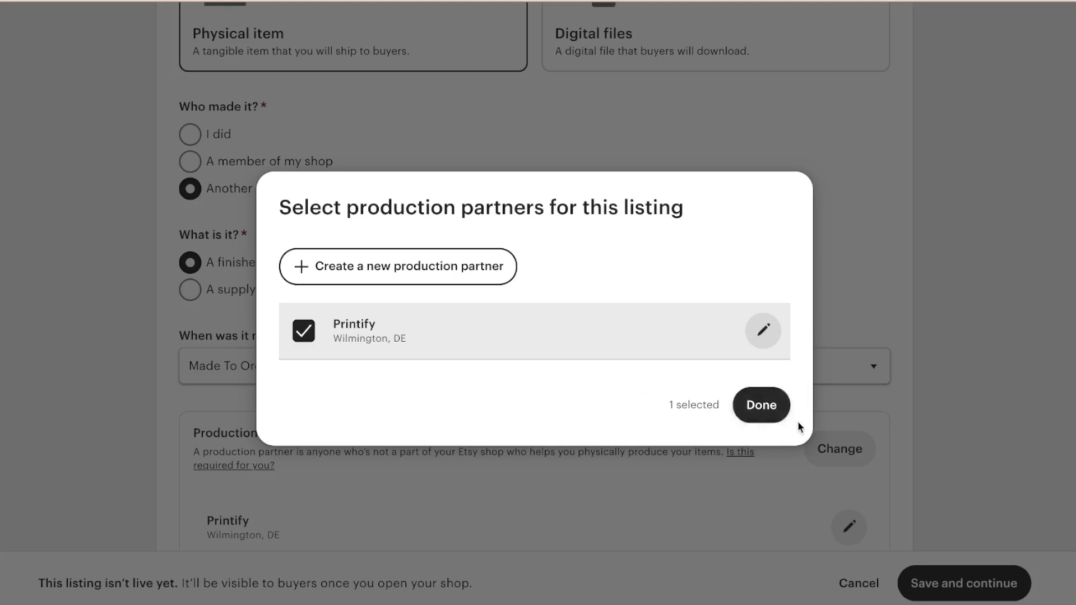
{"action": "left_click", "coordinate": [773, 420]}
Continue to listing details and title the item 'Adult Graphic Tshirt'
{"action": "scroll", "coordinate": [773, 420], "scroll_direction": "down", "scroll_amount": 2}
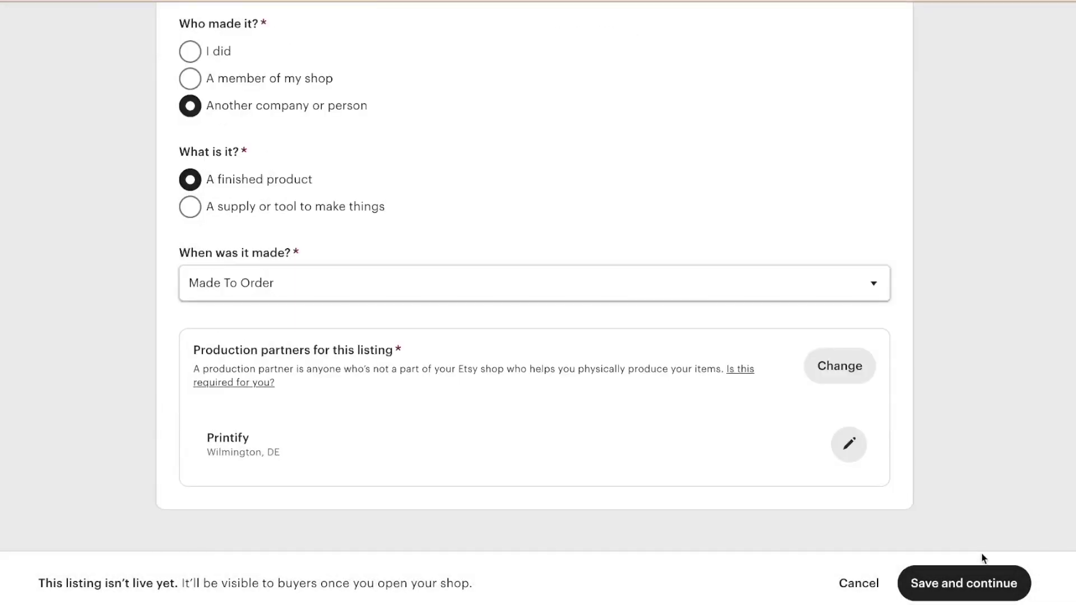
{"action": "left_click", "coordinate": [973, 586]}
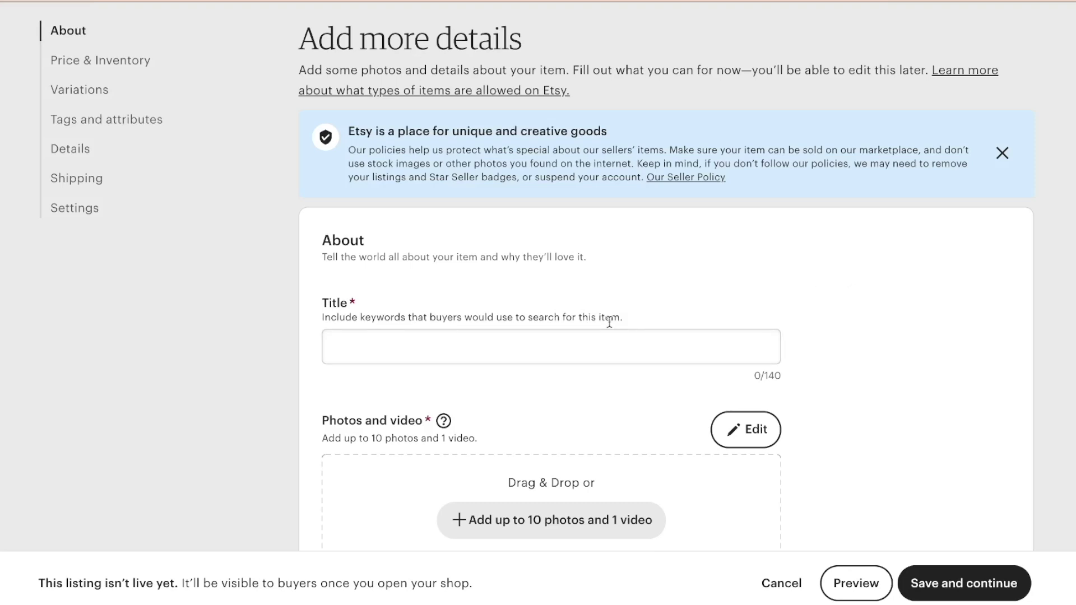
{"action": "left_click", "coordinate": [514, 345]}
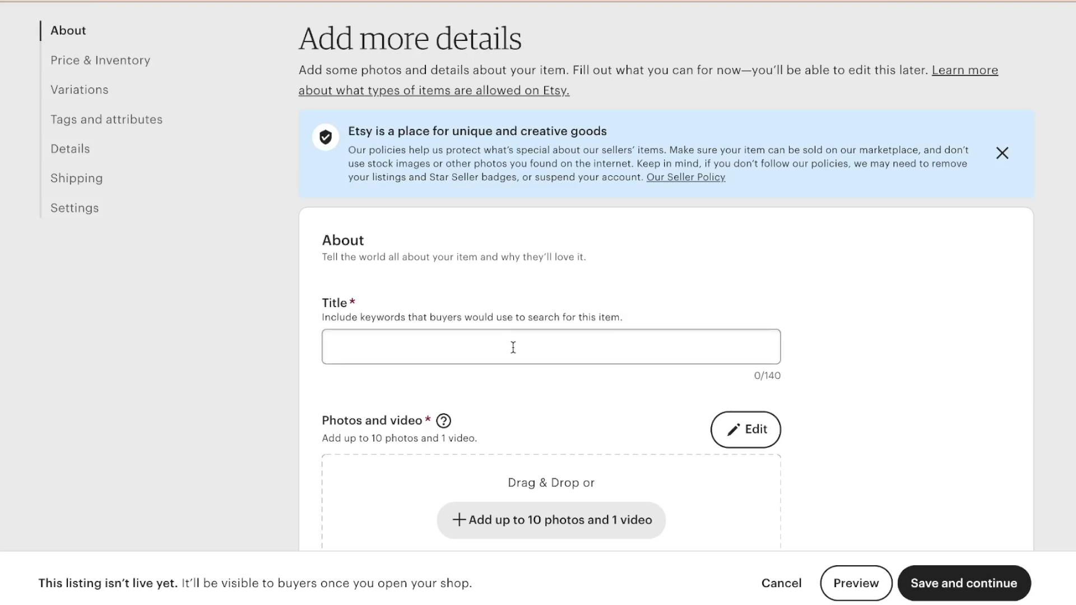
{"action": "left_click", "coordinate": [513, 348]}
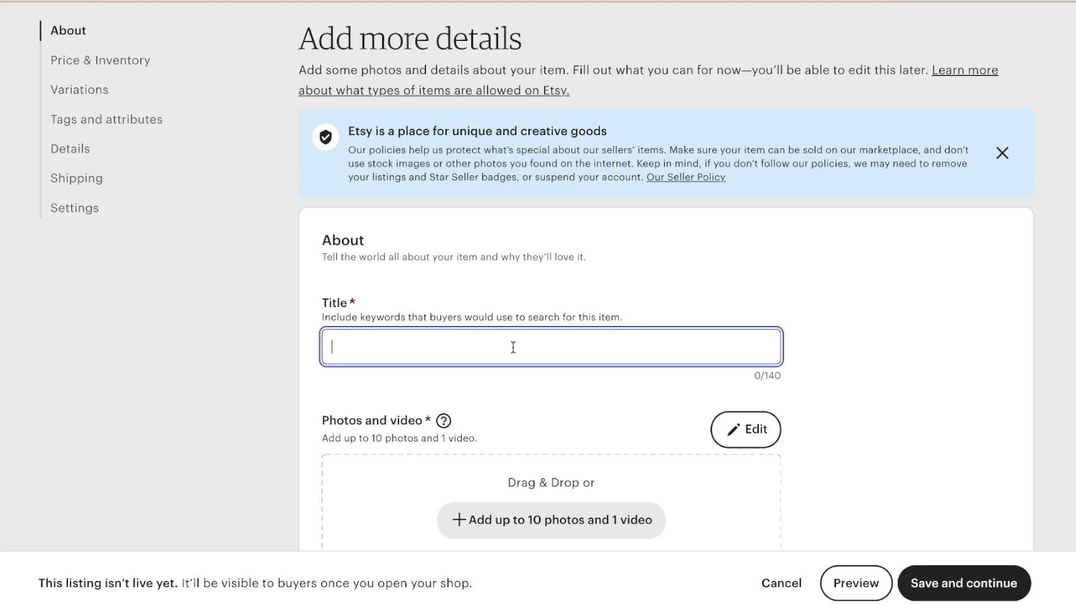
{"action": "type", "text": "Adult Graph"}
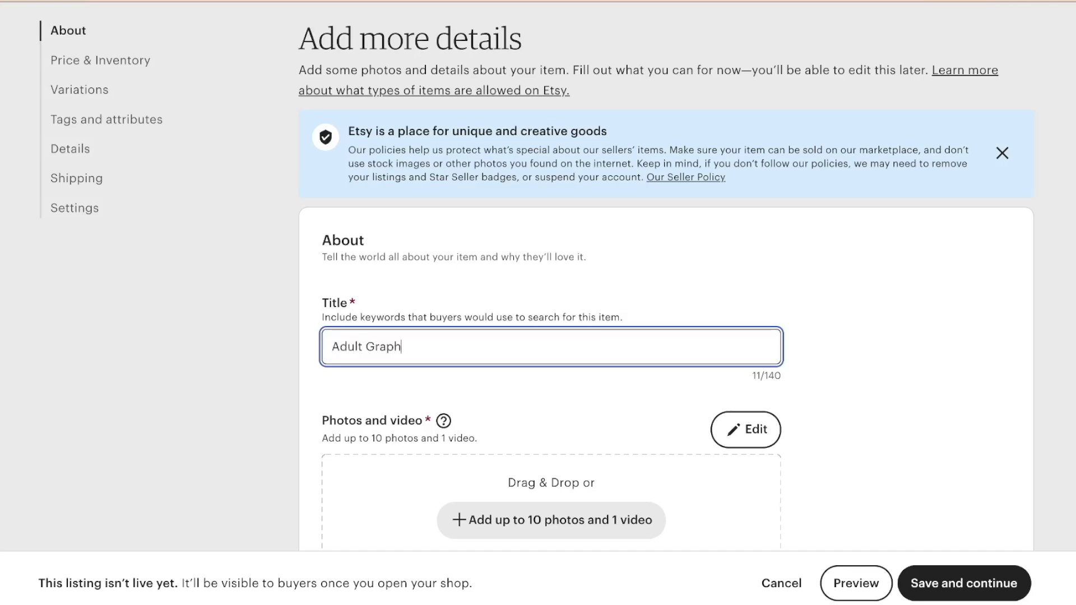
{"action": "type", "text": "ic Tshirt"}
Upload the white T-shirt photo to the listing
{"action": "scroll", "coordinate": [503, 448], "scroll_direction": "down", "scroll_amount": 2}
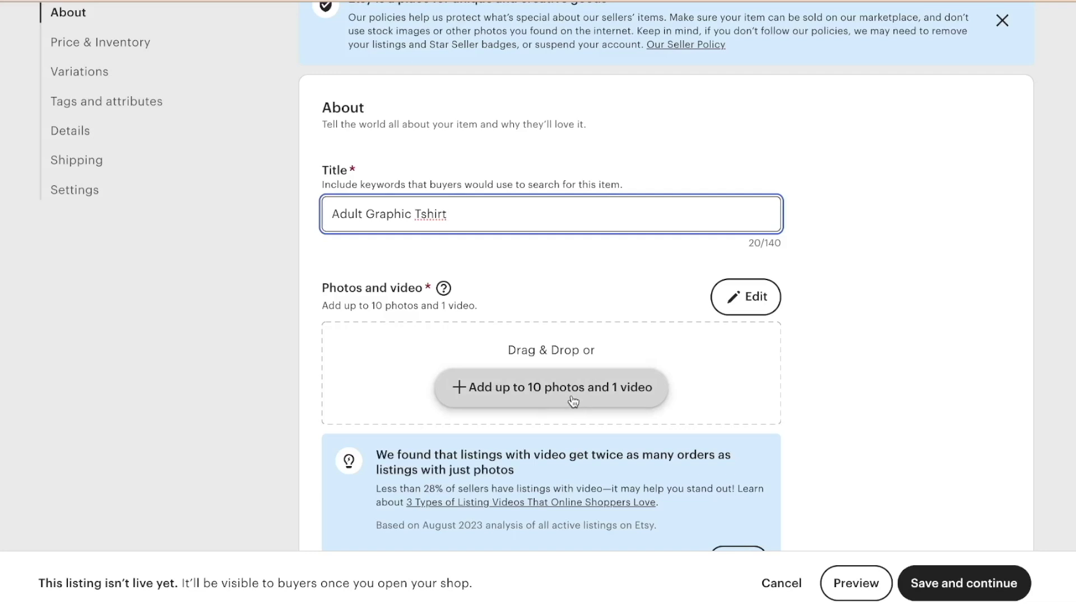
{"action": "left_click", "coordinate": [572, 400]}
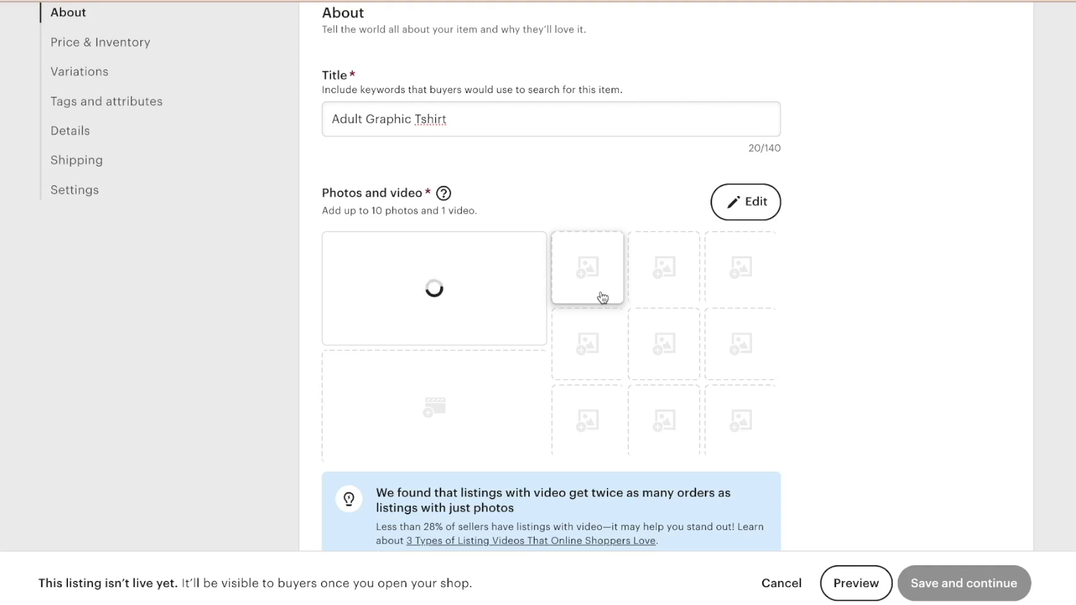
{"action": "scroll", "coordinate": [589, 347], "scroll_direction": "down", "scroll_amount": 5}
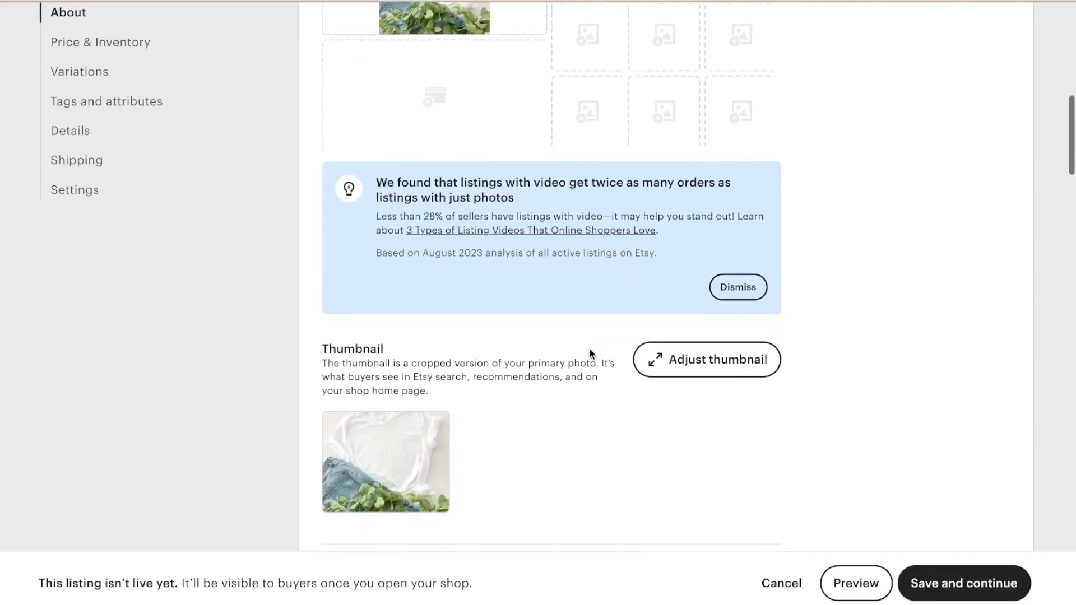
{"action": "scroll", "coordinate": [590, 352], "scroll_direction": "down", "scroll_amount": 4}
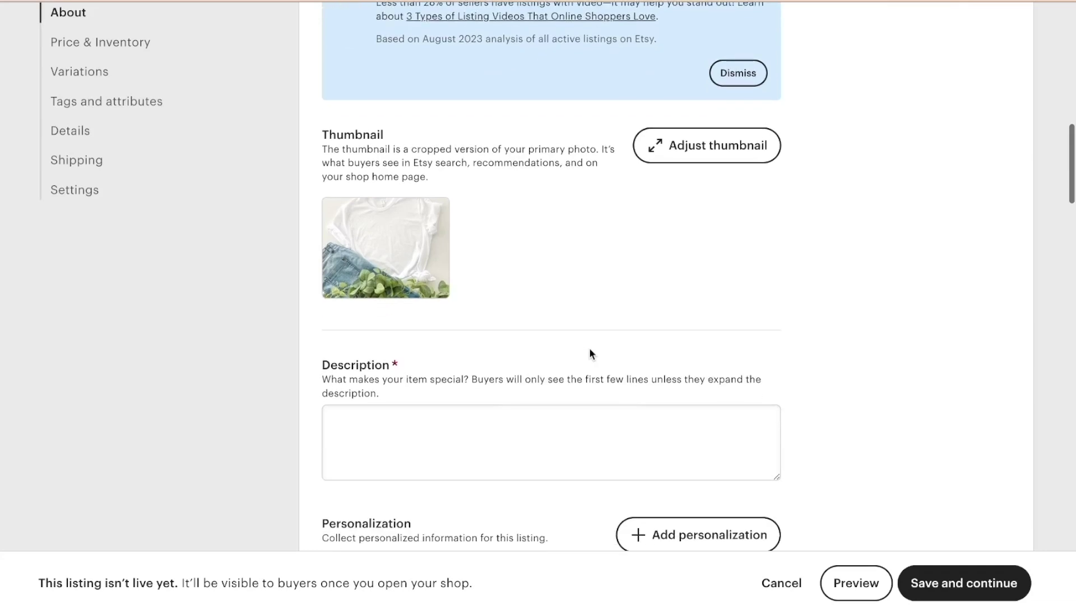
{"action": "scroll", "coordinate": [590, 353], "scroll_direction": "down", "scroll_amount": 1}
{"action": "left_click", "coordinate": [580, 365]}
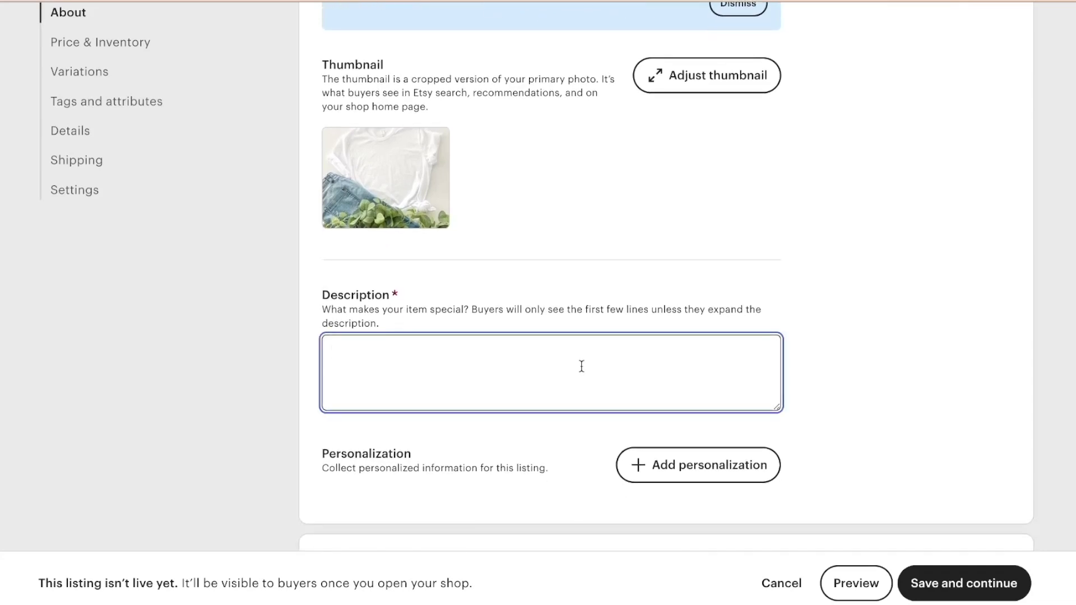
Enter 'Adult Graphic Tshir' as the description and price the item at 99.00 with quantity 1
{"action": "type", "text": "Adult Graphic Tshirt"}
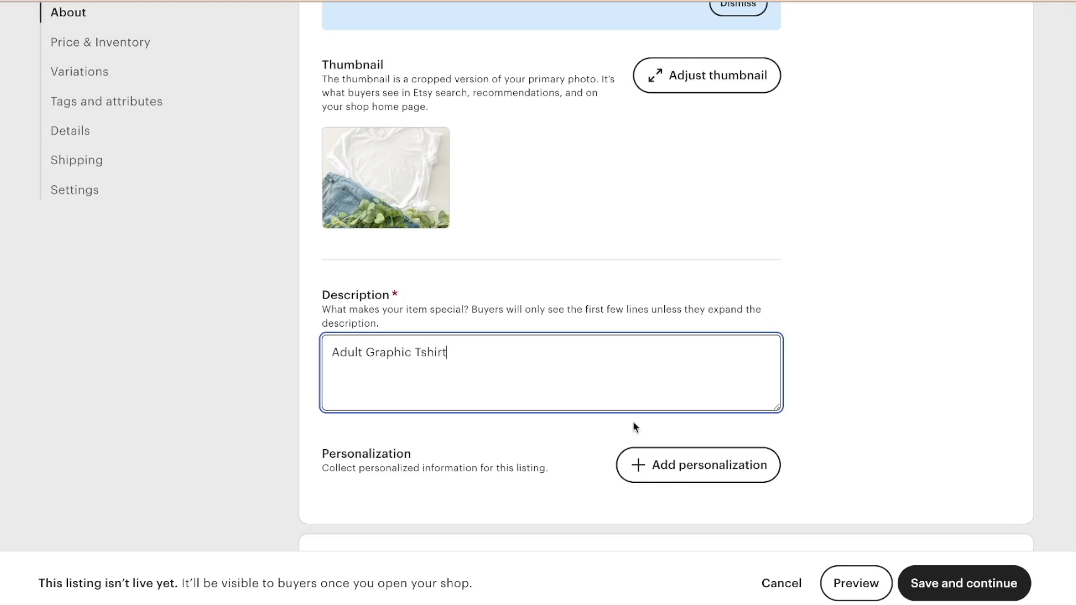
{"action": "scroll", "coordinate": [633, 423], "scroll_direction": "down", "scroll_amount": 6}
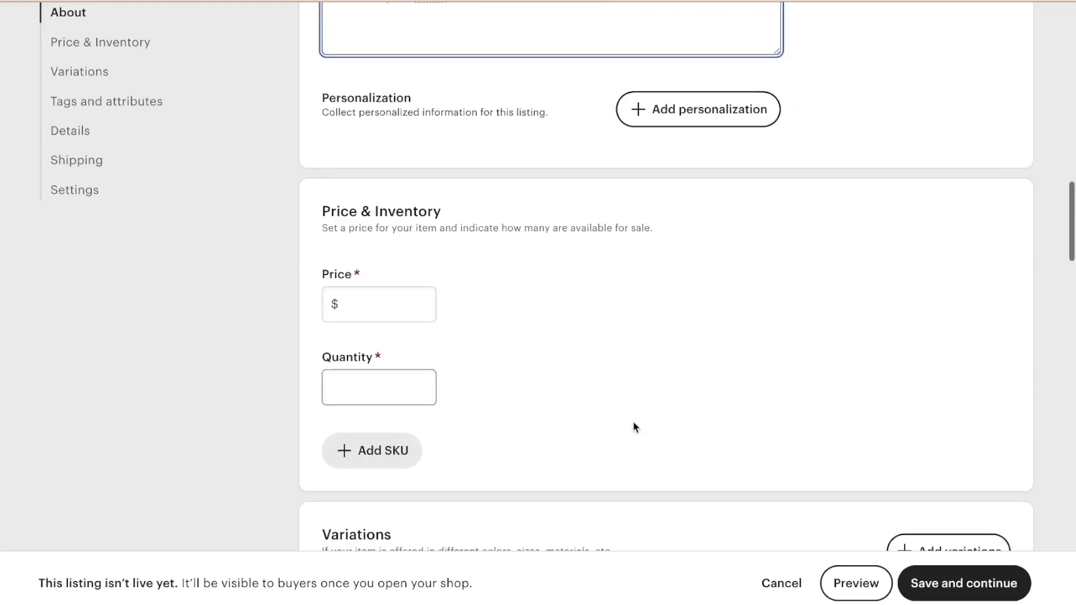
{"action": "left_click", "coordinate": [342, 291]}
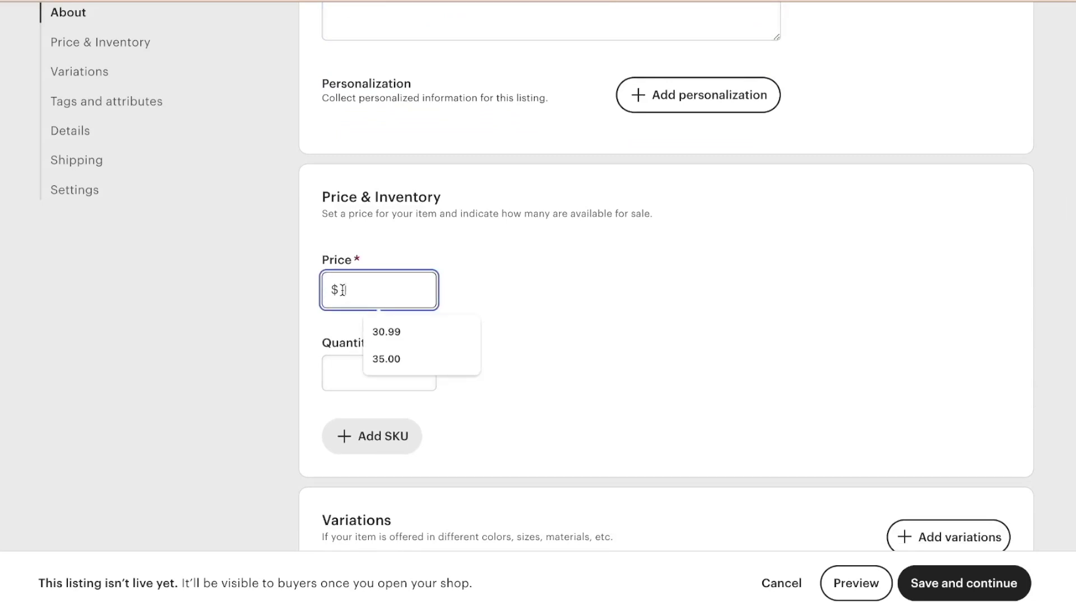
{"action": "type", "text": "99."}
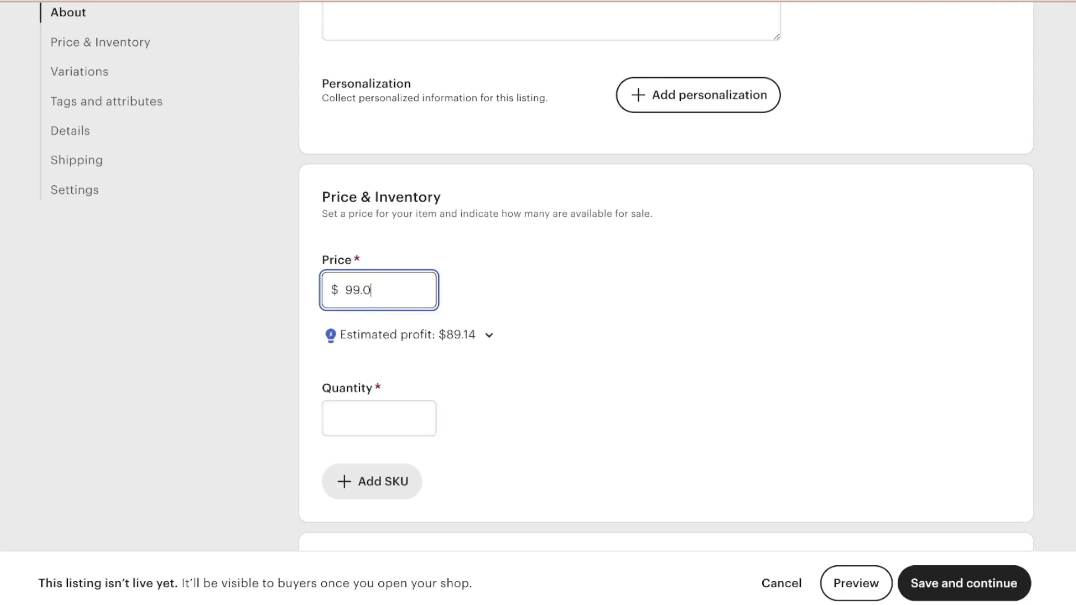
{"action": "scroll", "coordinate": [402, 389], "scroll_direction": "down", "scroll_amount": 1}
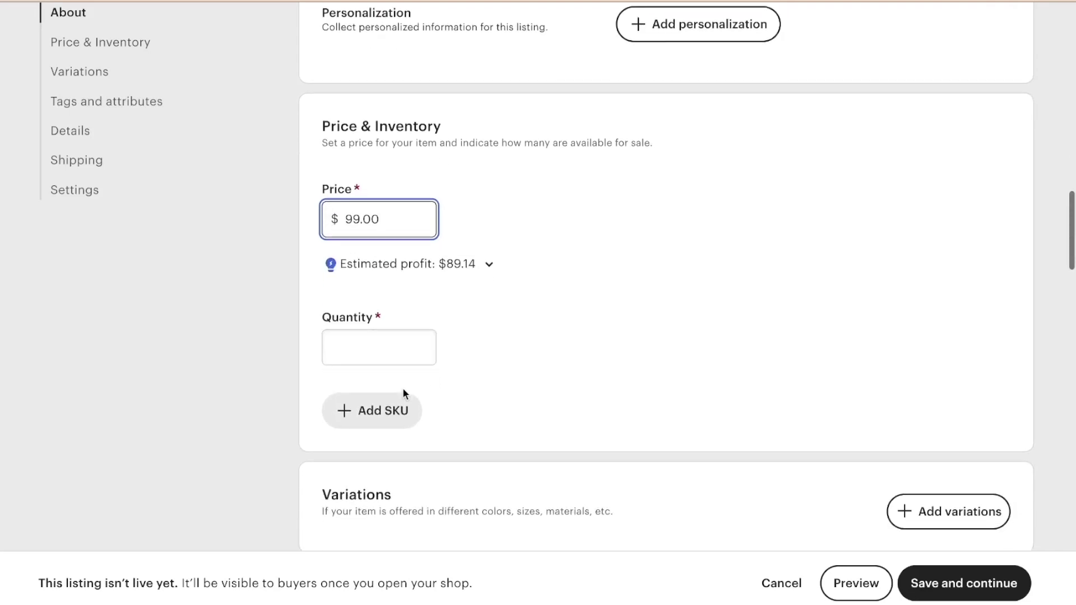
{"action": "left_click", "coordinate": [402, 354]}
{"action": "type", "text": "1"}
{"action": "left_click", "coordinate": [547, 392]}
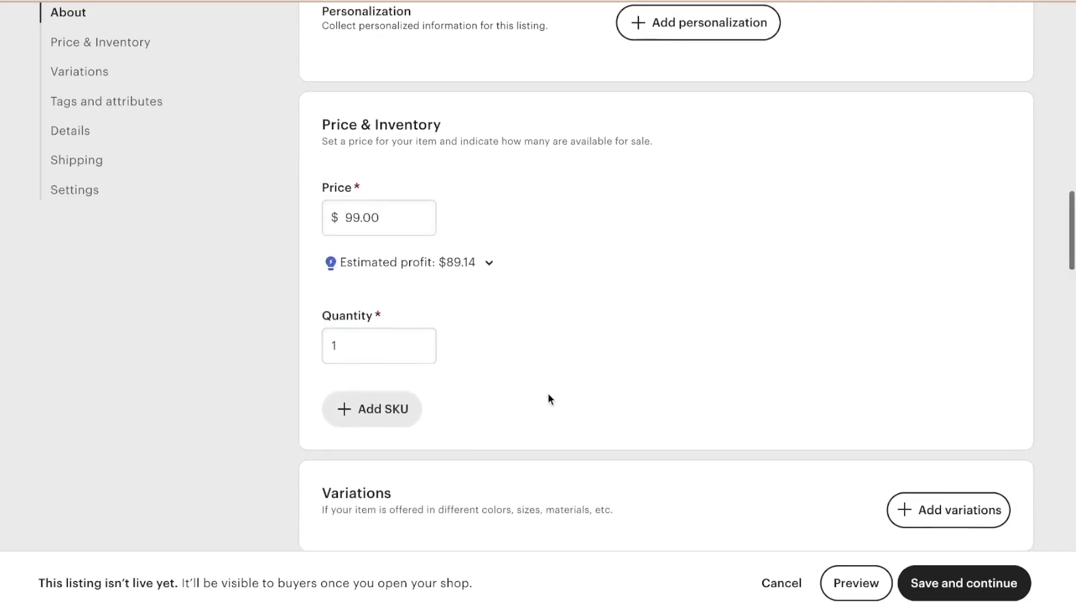
Scroll down to the Shipping section and choose a shipping option for the listing
{"action": "scroll", "coordinate": [546, 393], "scroll_direction": "down", "scroll_amount": 3}
{"action": "scroll", "coordinate": [547, 392], "scroll_direction": "up", "scroll_amount": 10}
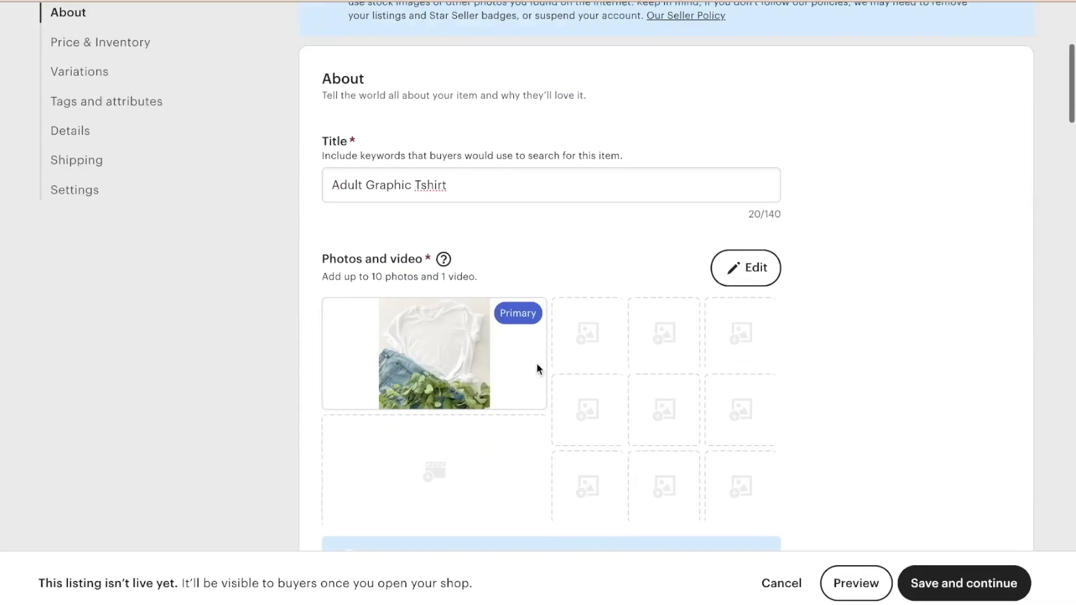
{"action": "scroll", "coordinate": [539, 368], "scroll_direction": "down", "scroll_amount": 4}
{"action": "scroll", "coordinate": [539, 370], "scroll_direction": "down", "scroll_amount": 8}
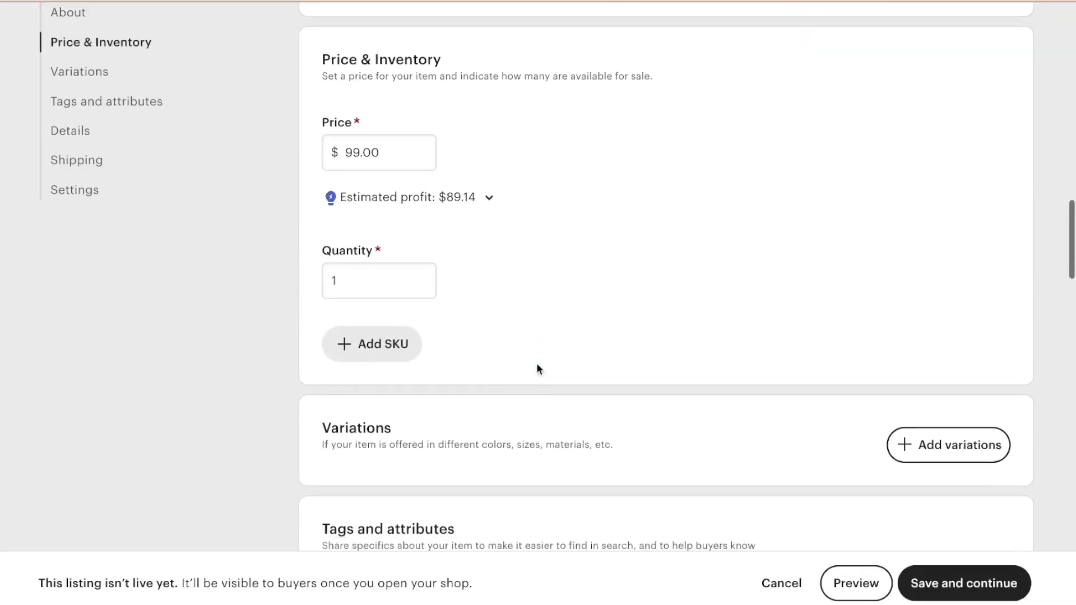
{"action": "scroll", "coordinate": [537, 366], "scroll_direction": "down", "scroll_amount": 3}
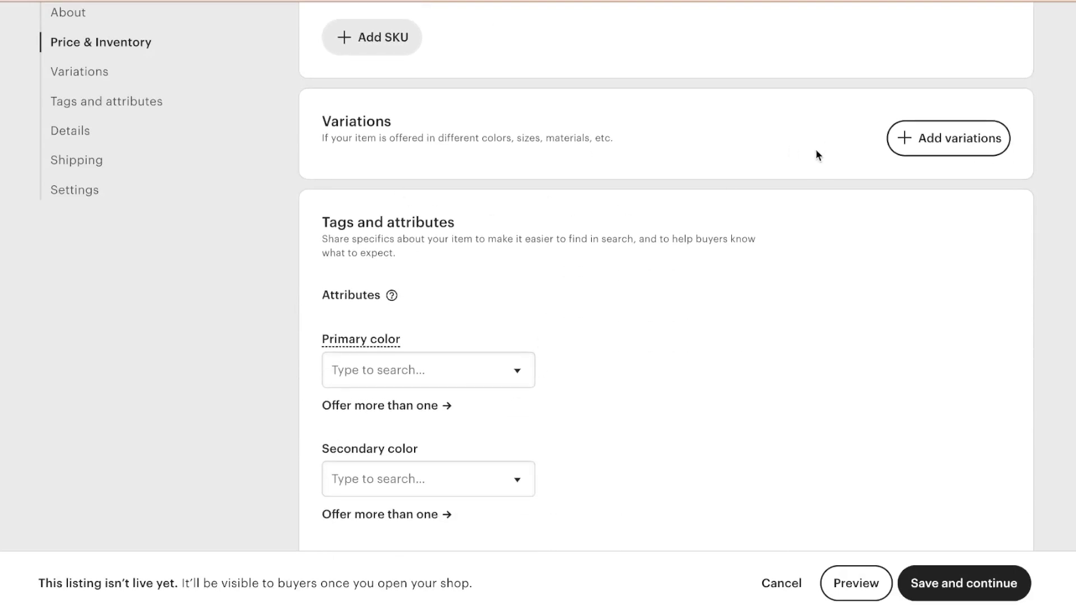
{"action": "scroll", "coordinate": [722, 261], "scroll_direction": "down", "scroll_amount": 5}
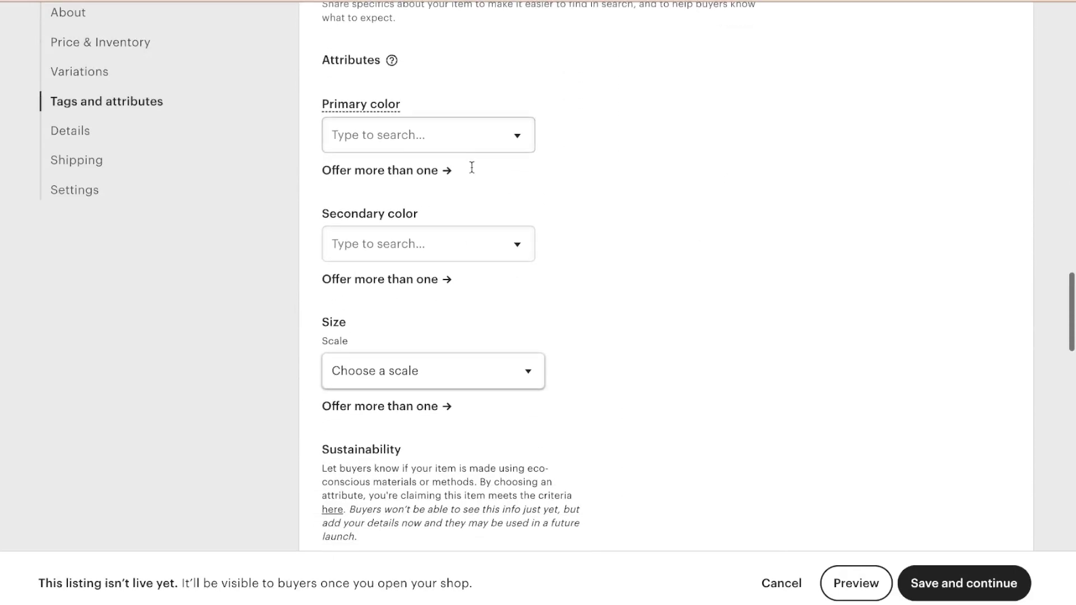
{"action": "scroll", "coordinate": [473, 527], "scroll_direction": "down", "scroll_amount": 10}
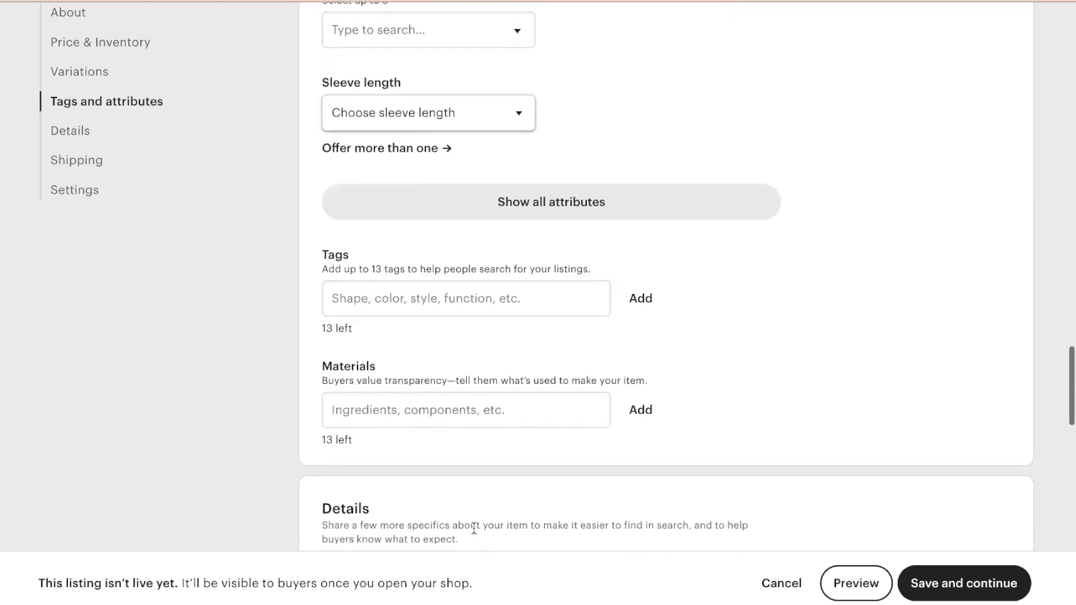
{"action": "scroll", "coordinate": [475, 426], "scroll_direction": "down", "scroll_amount": 1}
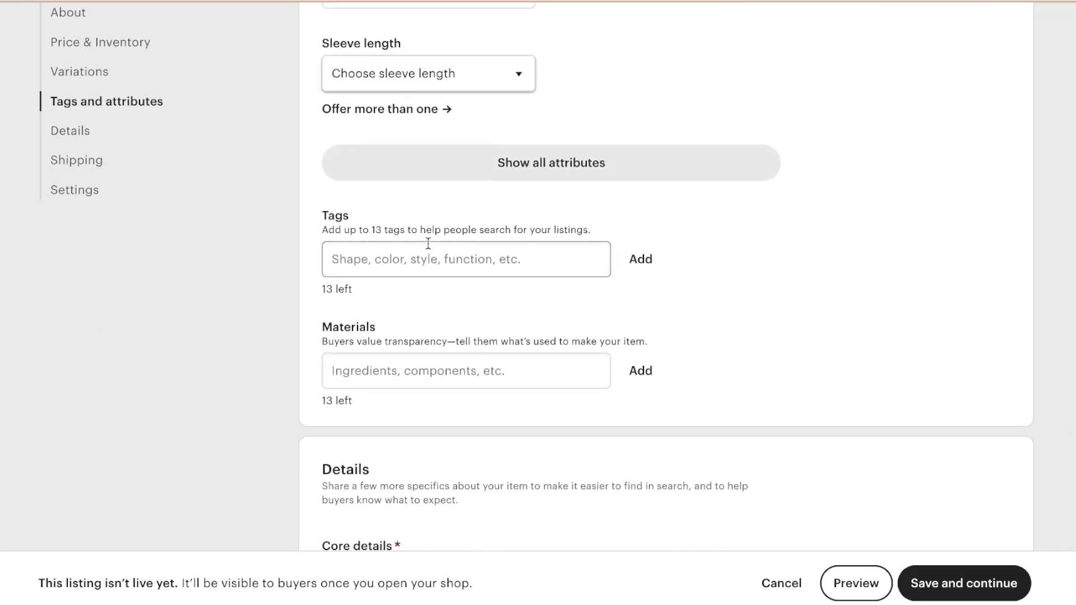
{"action": "scroll", "coordinate": [448, 334], "scroll_direction": "down", "scroll_amount": 7}
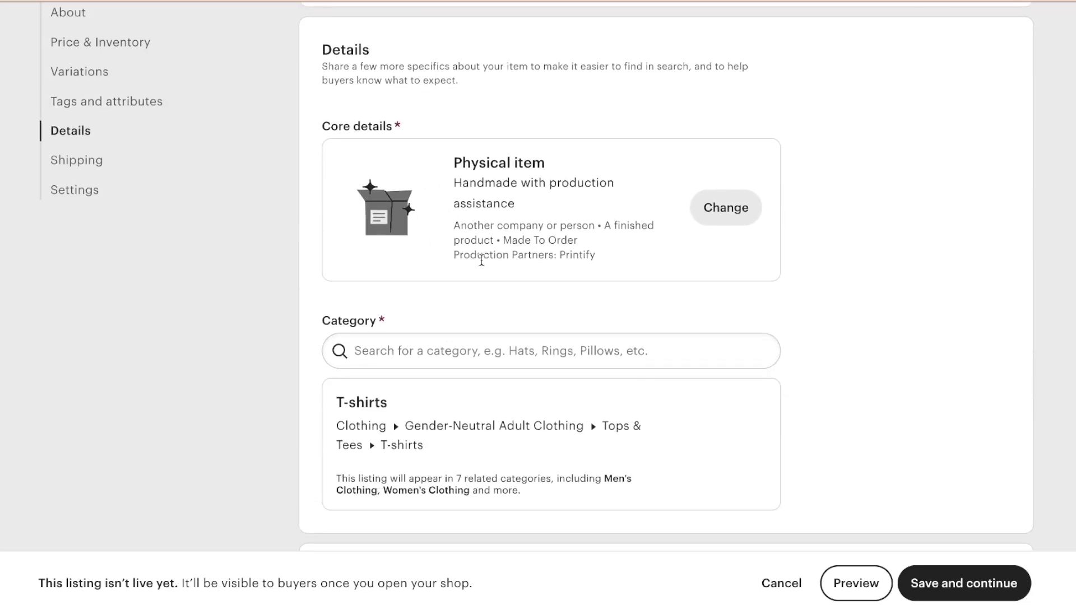
{"action": "scroll", "coordinate": [481, 259], "scroll_direction": "down", "scroll_amount": 5}
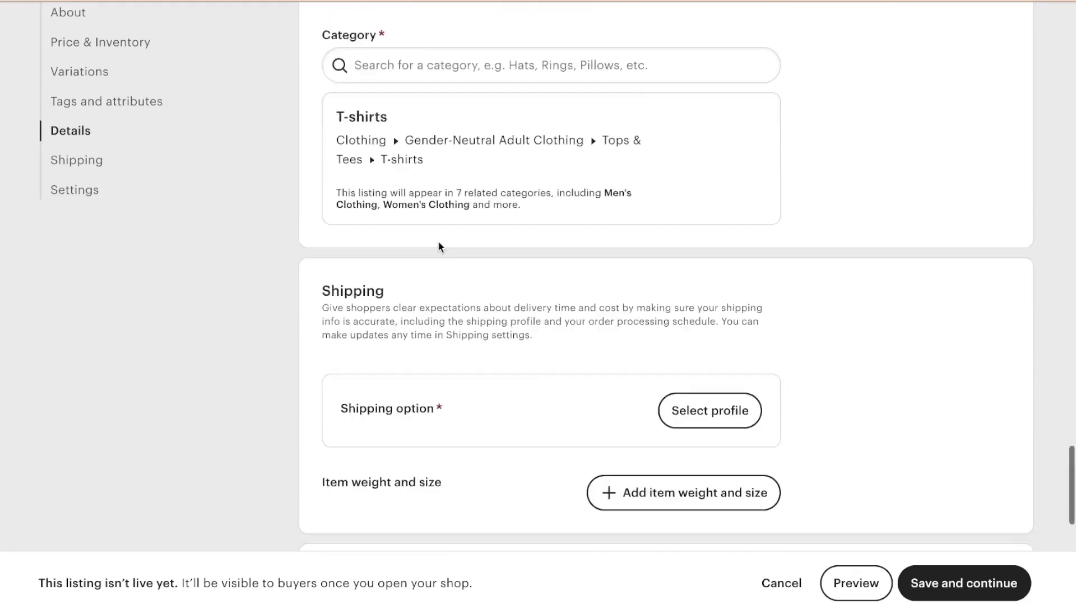
{"action": "scroll", "coordinate": [438, 246], "scroll_direction": "down", "scroll_amount": 2}
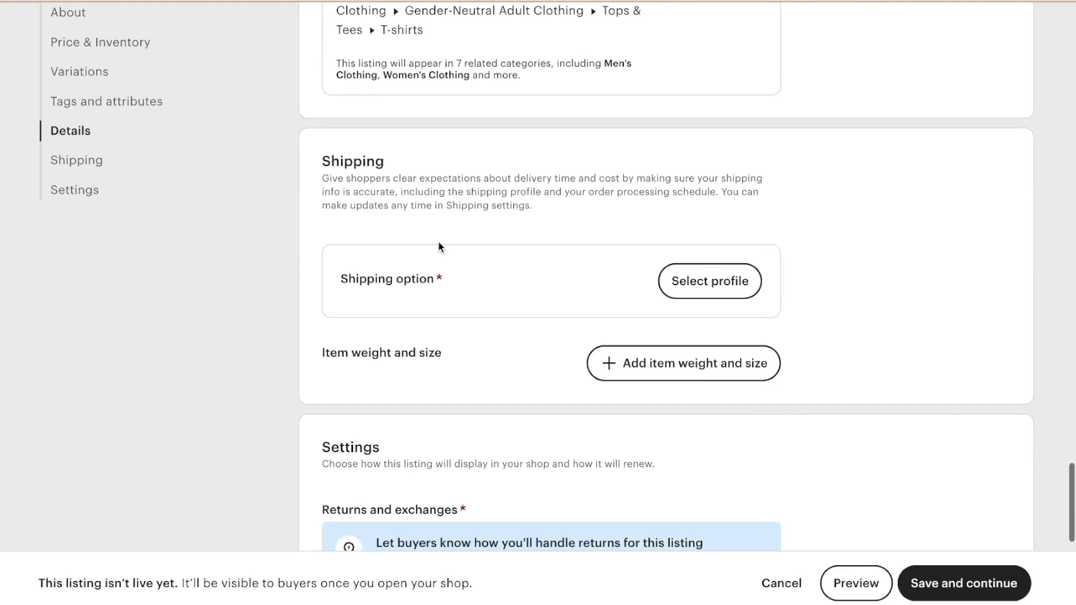
{"action": "left_click", "coordinate": [734, 289]}
Create a new shipping option with manually set fixed prices and 1-3 day processing time
{"action": "left_click", "coordinate": [540, 433]}
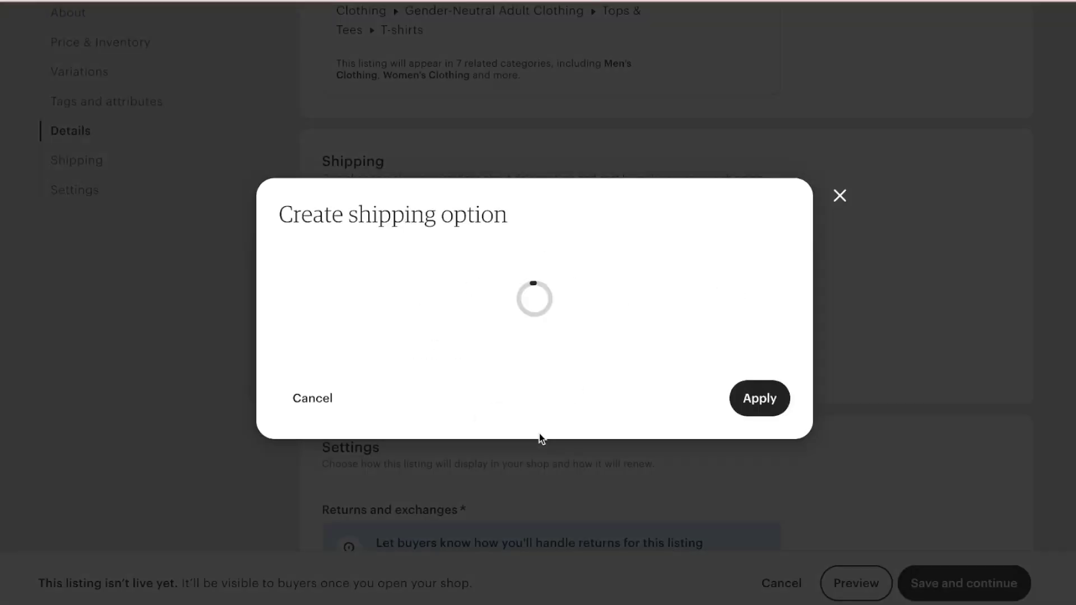
{"action": "scroll", "coordinate": [468, 222], "scroll_direction": "down", "scroll_amount": 1}
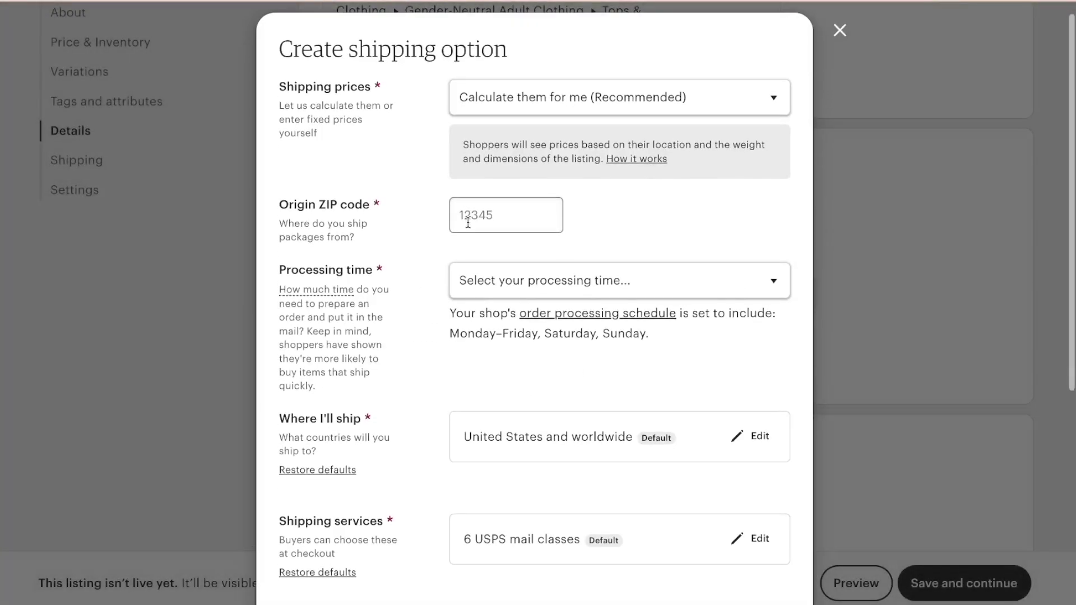
{"action": "scroll", "coordinate": [468, 223], "scroll_direction": "up", "scroll_amount": 1}
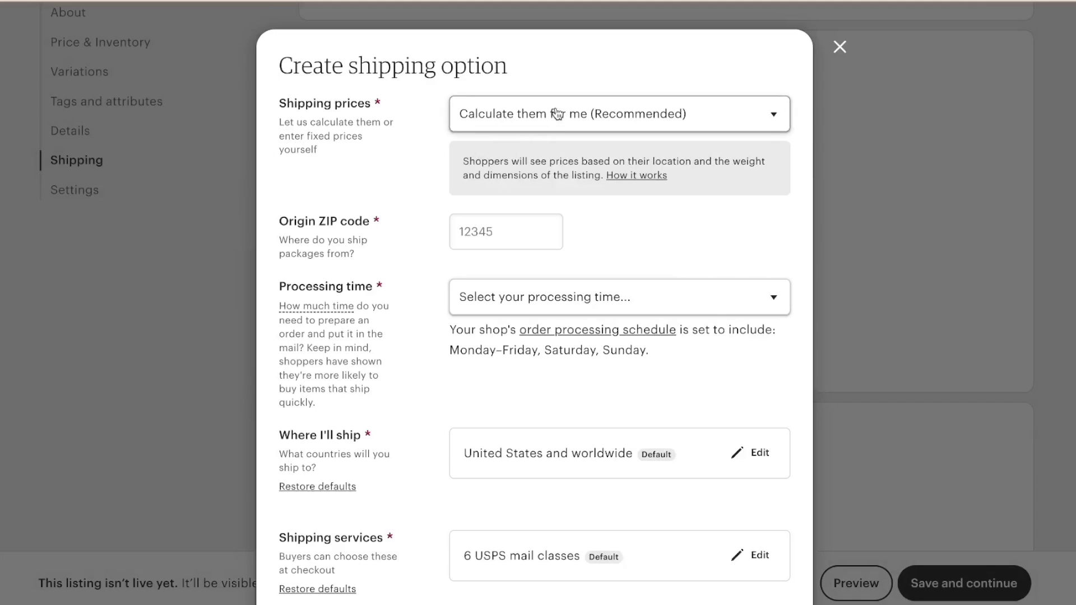
{"action": "left_click", "coordinate": [557, 114]}
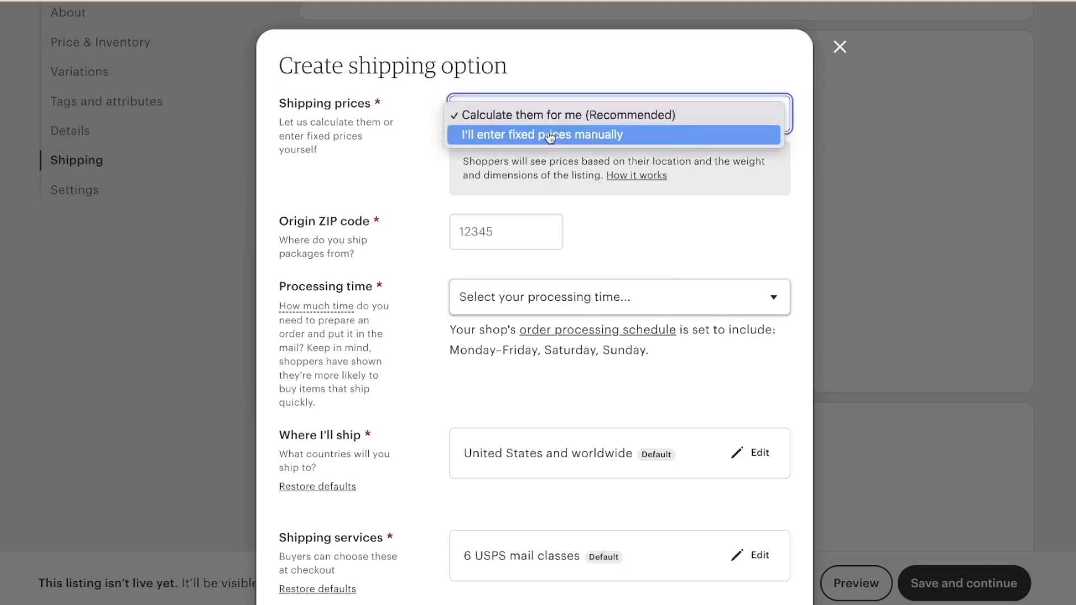
{"action": "left_click", "coordinate": [550, 135]}
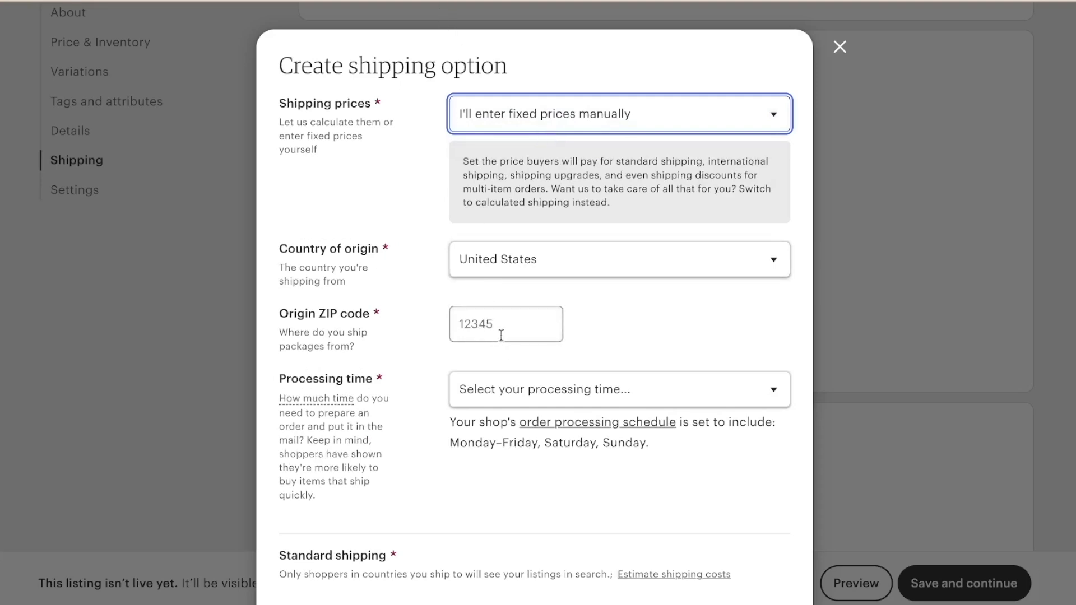
{"action": "left_click", "coordinate": [650, 387]}
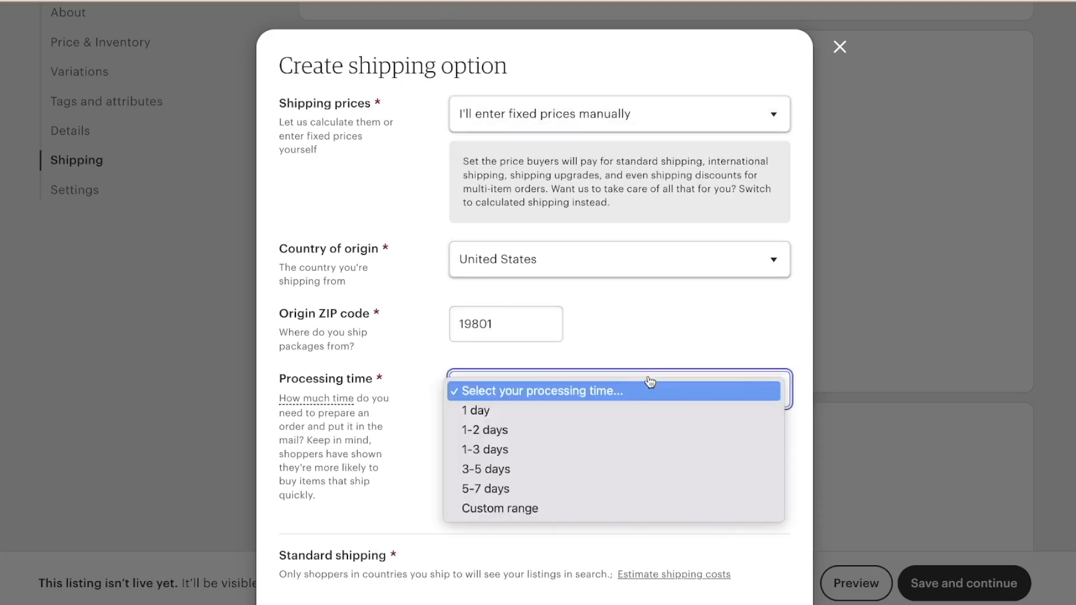
{"action": "left_click", "coordinate": [643, 324]}
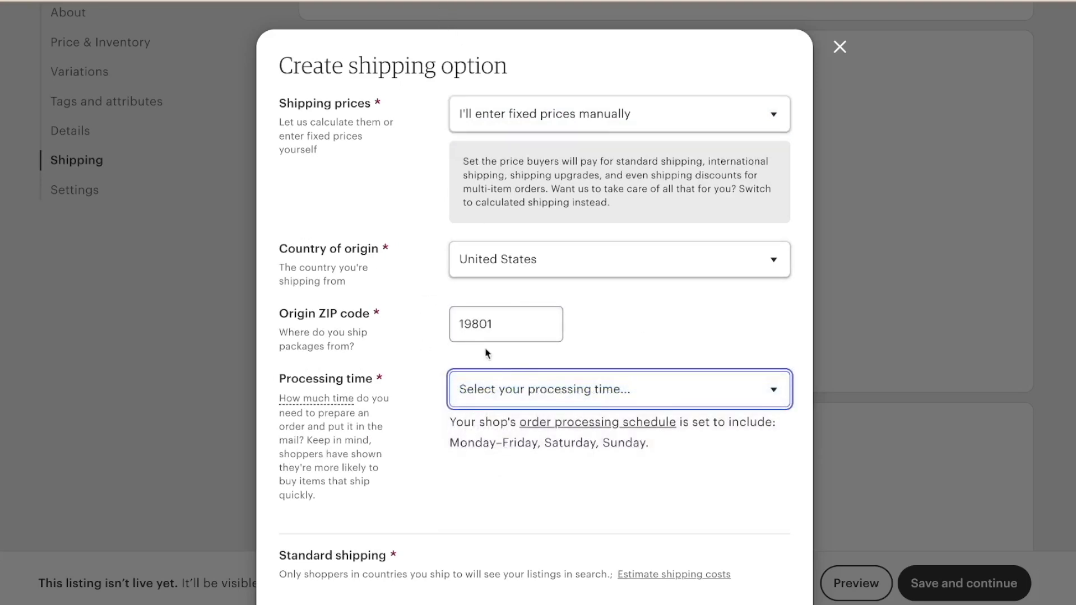
{"action": "scroll", "coordinate": [488, 328], "scroll_direction": "down", "scroll_amount": 2}
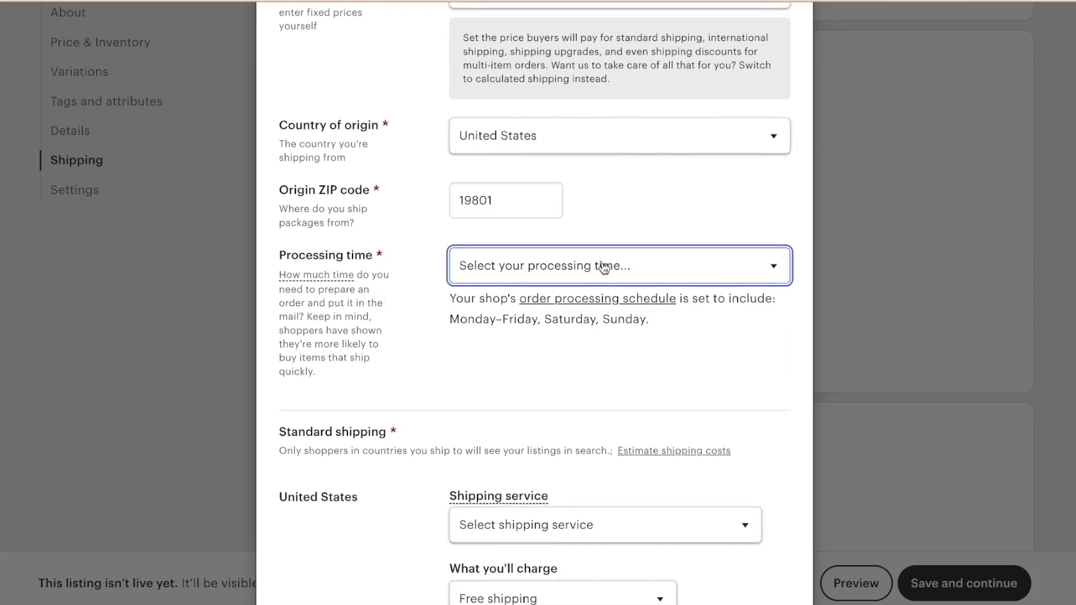
{"action": "left_click", "coordinate": [603, 269]}
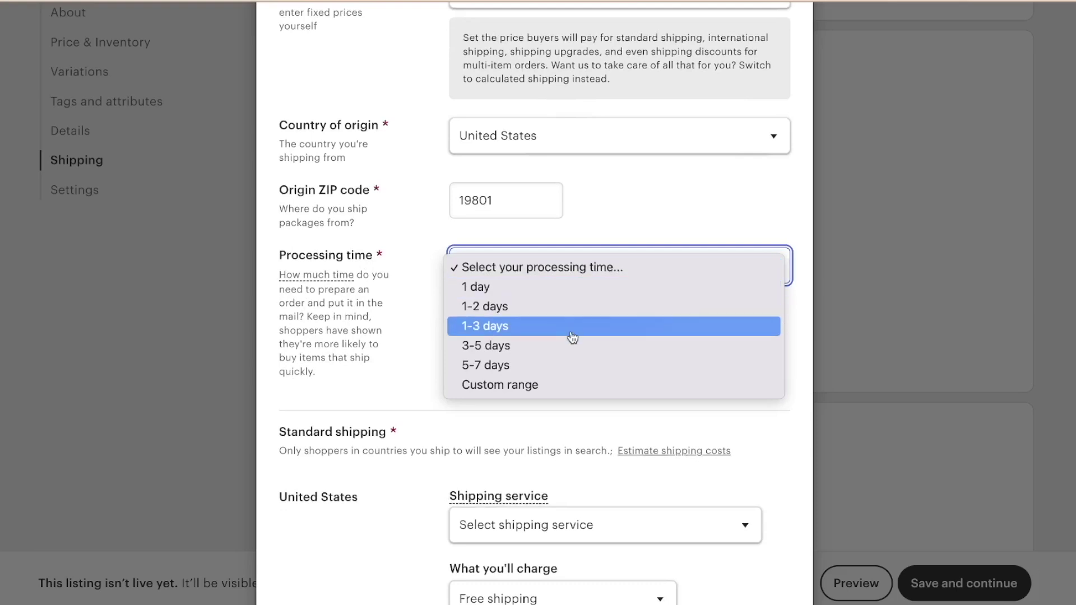
{"action": "left_click", "coordinate": [518, 330]}
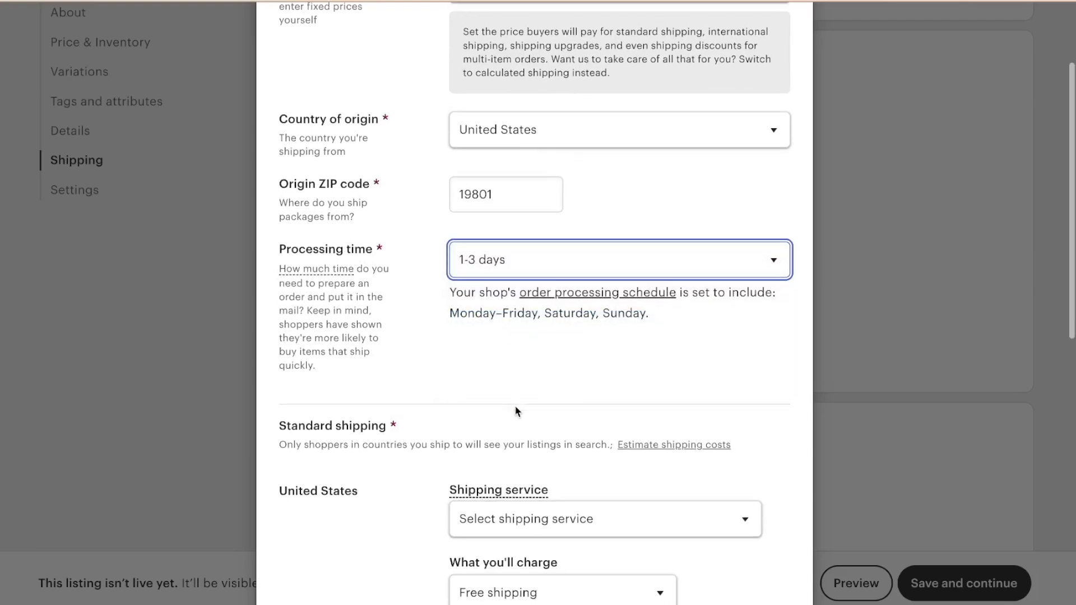
{"action": "left_click", "coordinate": [527, 275]}
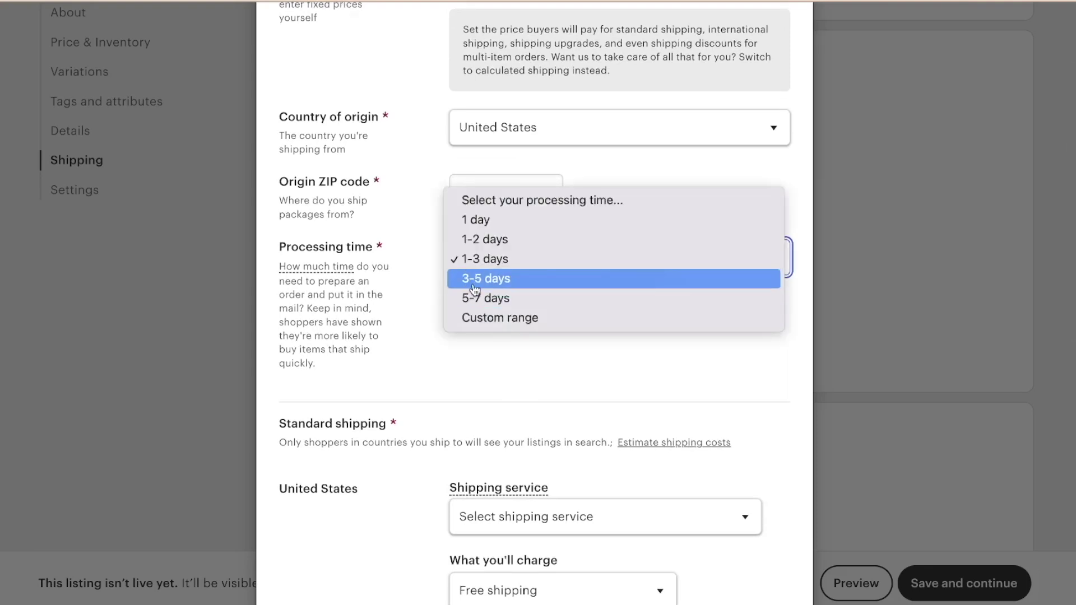
{"action": "left_click", "coordinate": [431, 382]}
Ship United States orders by USPS First-Class Mail and remove the Everywhere else destination
{"action": "scroll", "coordinate": [435, 384], "scroll_direction": "down", "scroll_amount": 1}
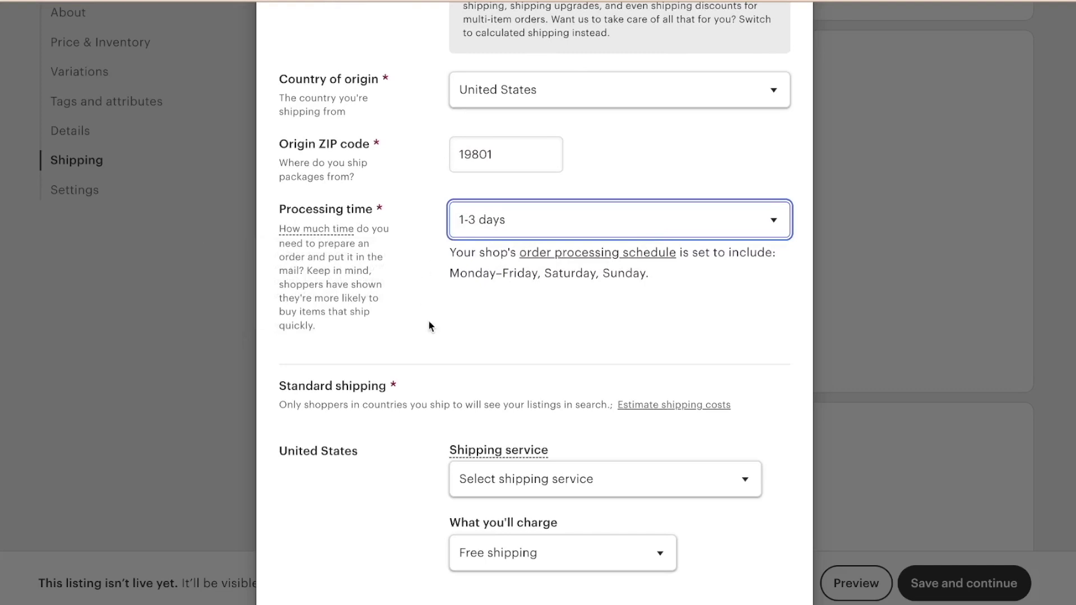
{"action": "scroll", "coordinate": [430, 325], "scroll_direction": "down", "scroll_amount": 3}
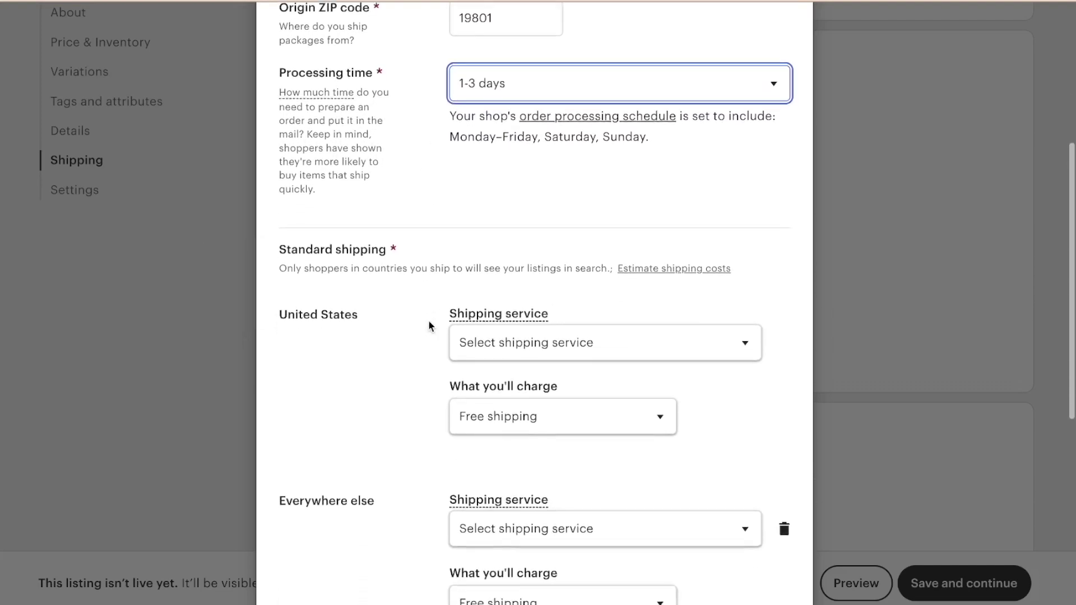
{"action": "left_click", "coordinate": [470, 329]}
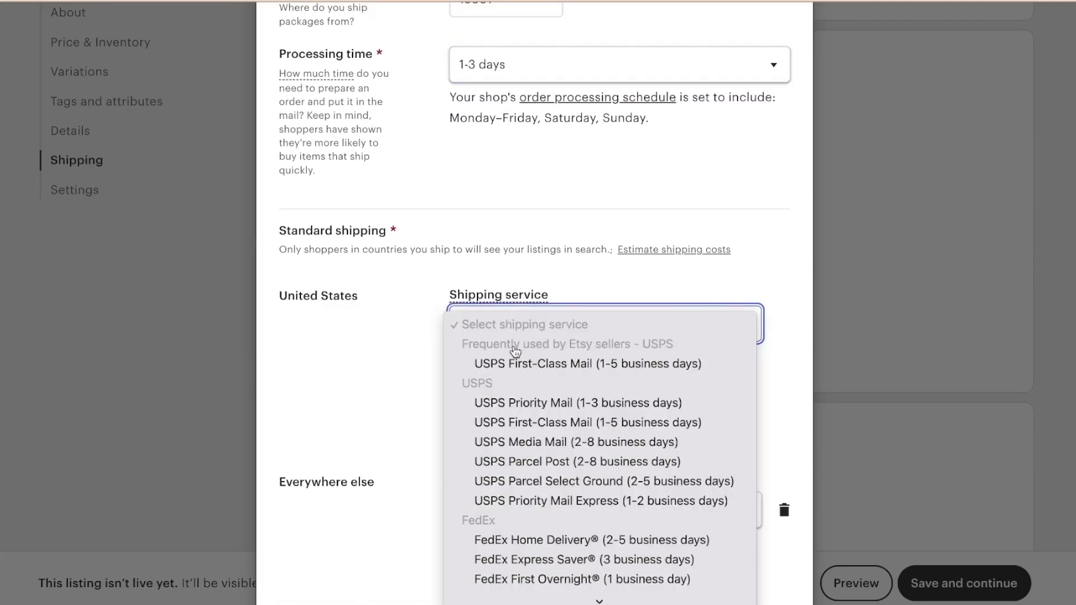
{"action": "left_click", "coordinate": [506, 372]}
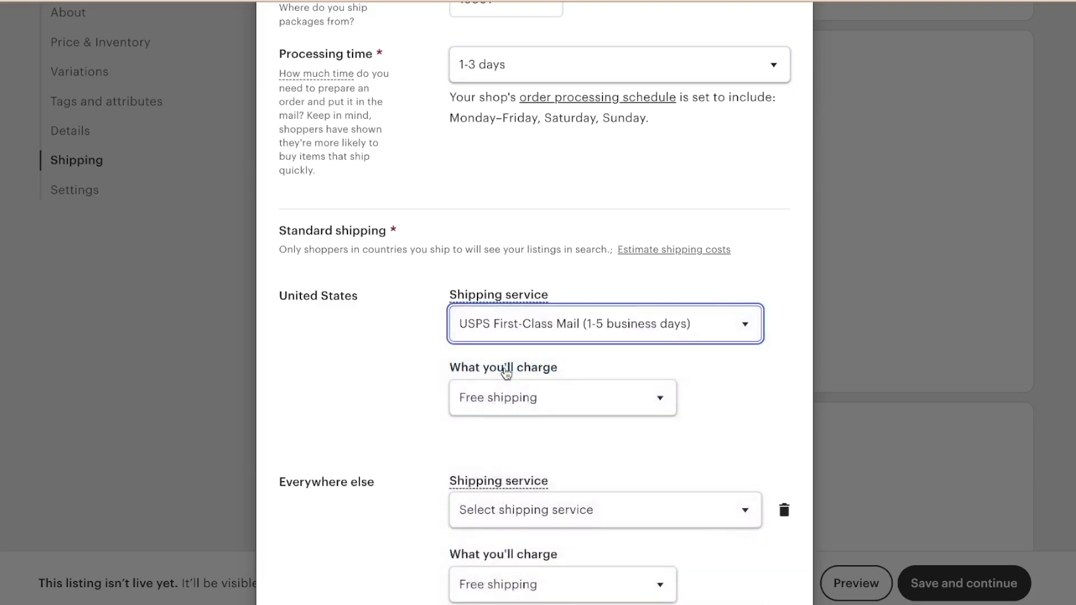
{"action": "scroll", "coordinate": [506, 373], "scroll_direction": "down", "scroll_amount": 2}
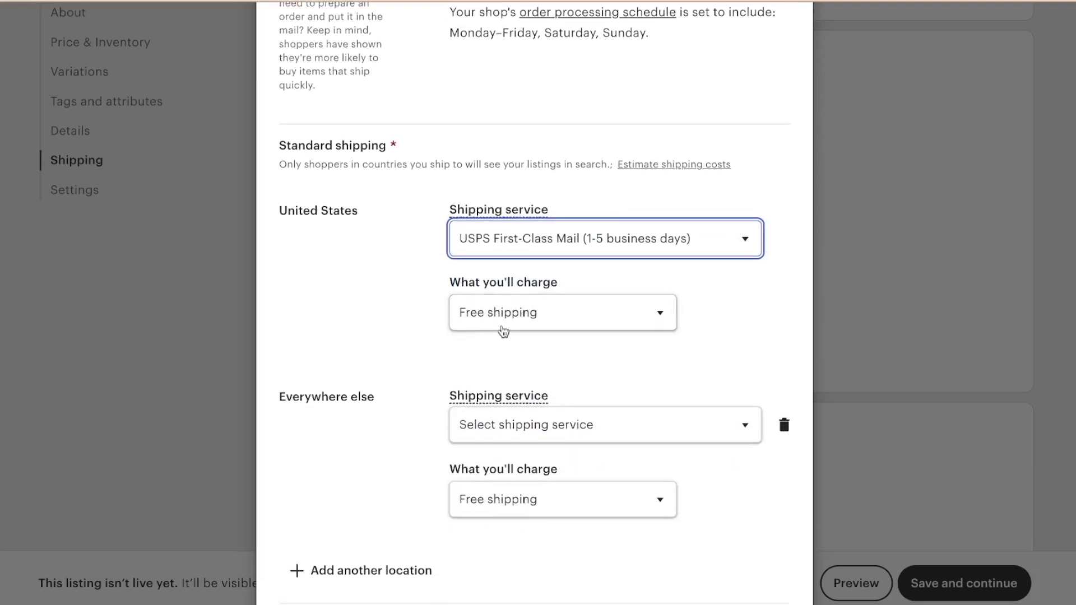
{"action": "scroll", "coordinate": [509, 359], "scroll_direction": "down", "scroll_amount": 2}
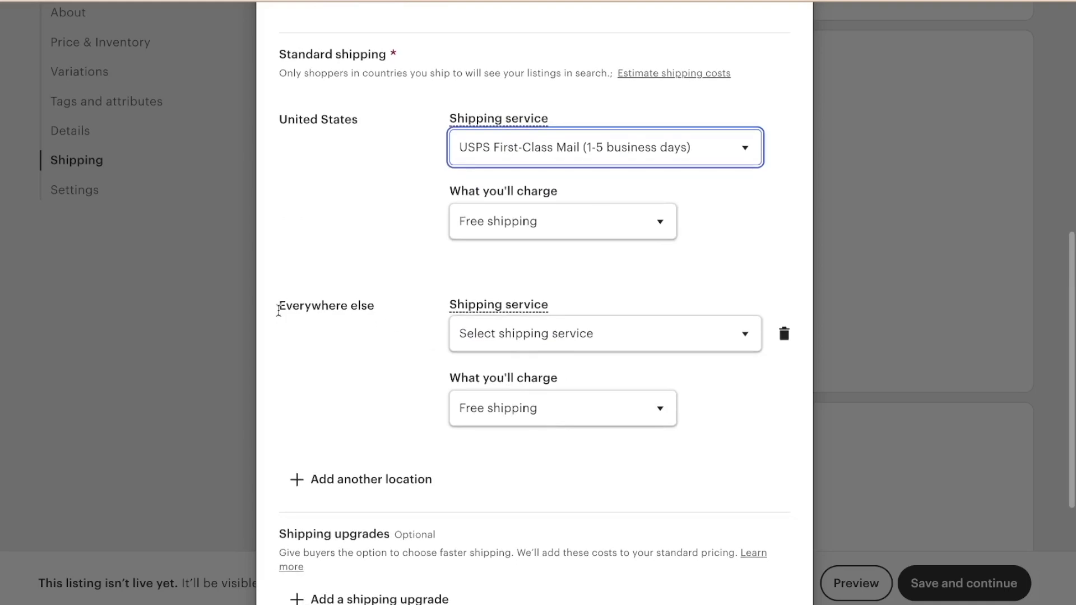
{"action": "left_click_drag", "start_coordinate": [275, 310], "coordinate": [379, 311]}
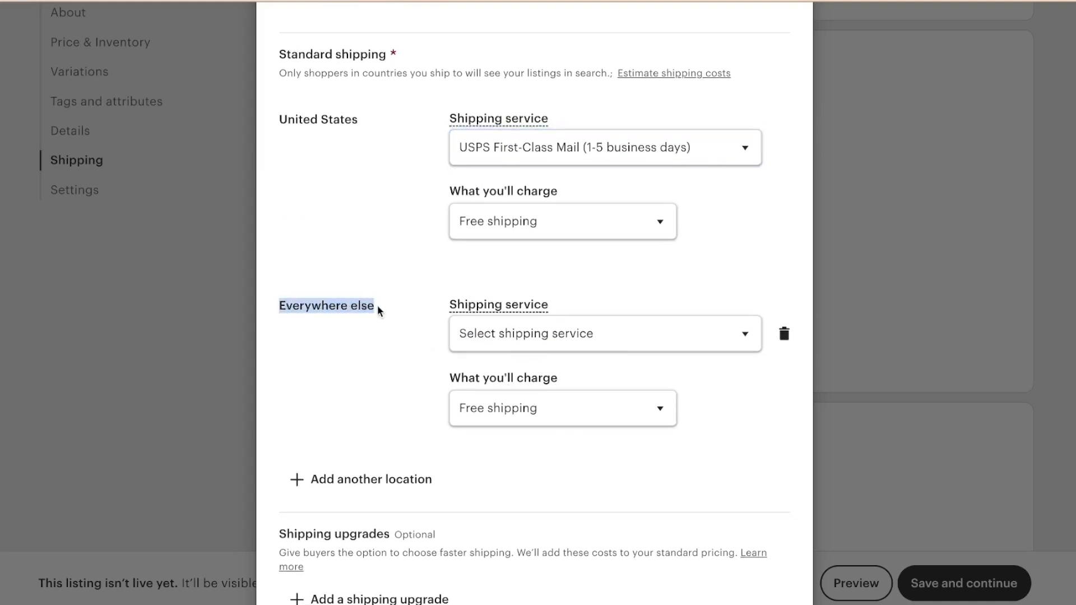
{"action": "left_click", "coordinate": [379, 311]}
{"action": "left_click", "coordinate": [784, 334]}
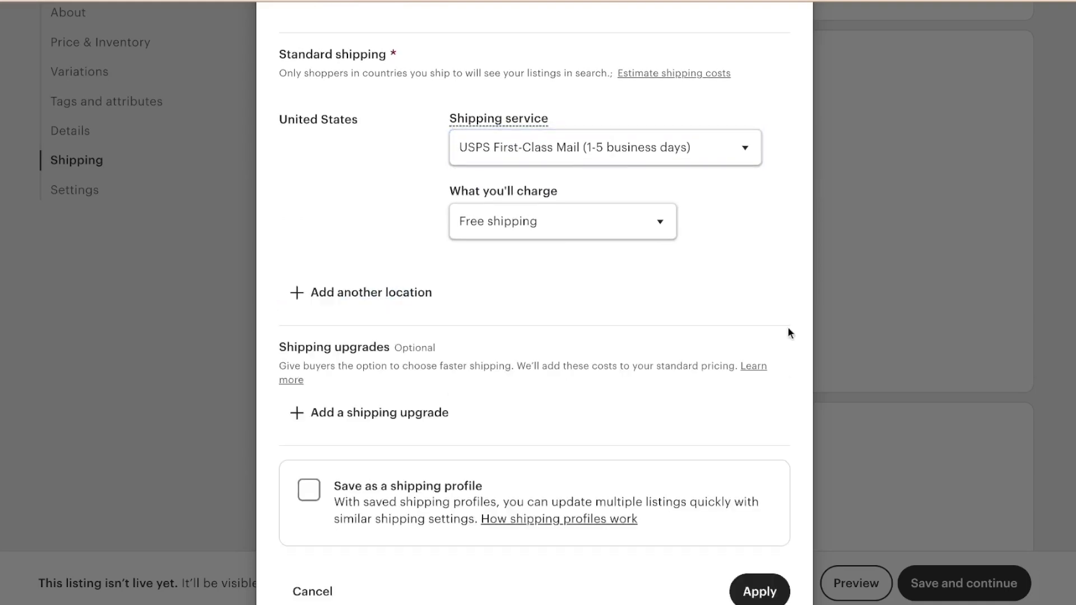
Save these settings as the FREE SHIPPING profile and apply it to the listing
{"action": "scroll", "coordinate": [560, 402], "scroll_direction": "down", "scroll_amount": 1}
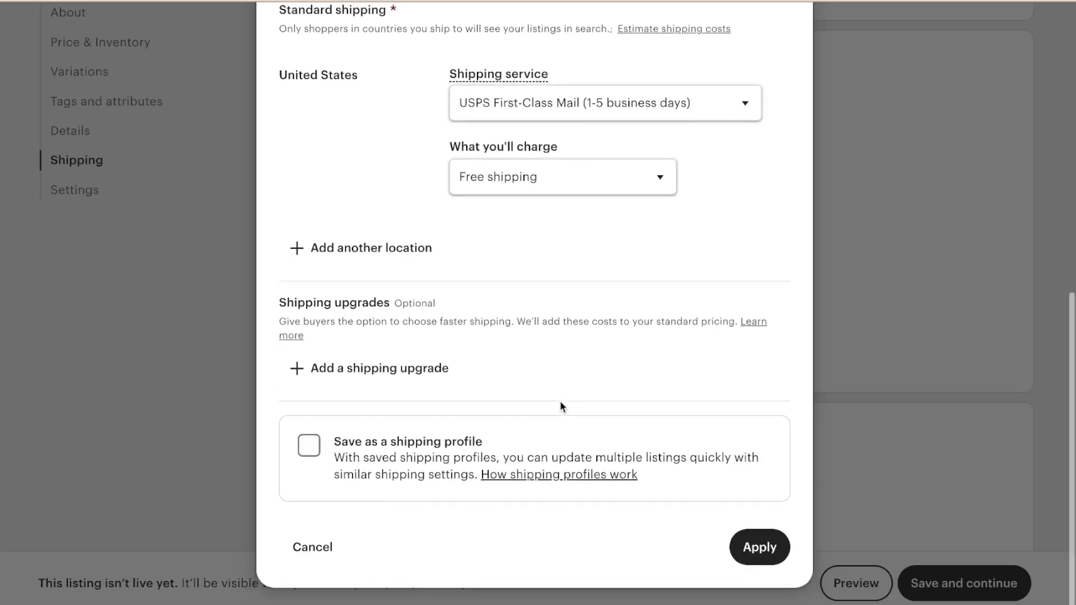
{"action": "left_click", "coordinate": [309, 447]}
{"action": "left_click", "coordinate": [307, 538]}
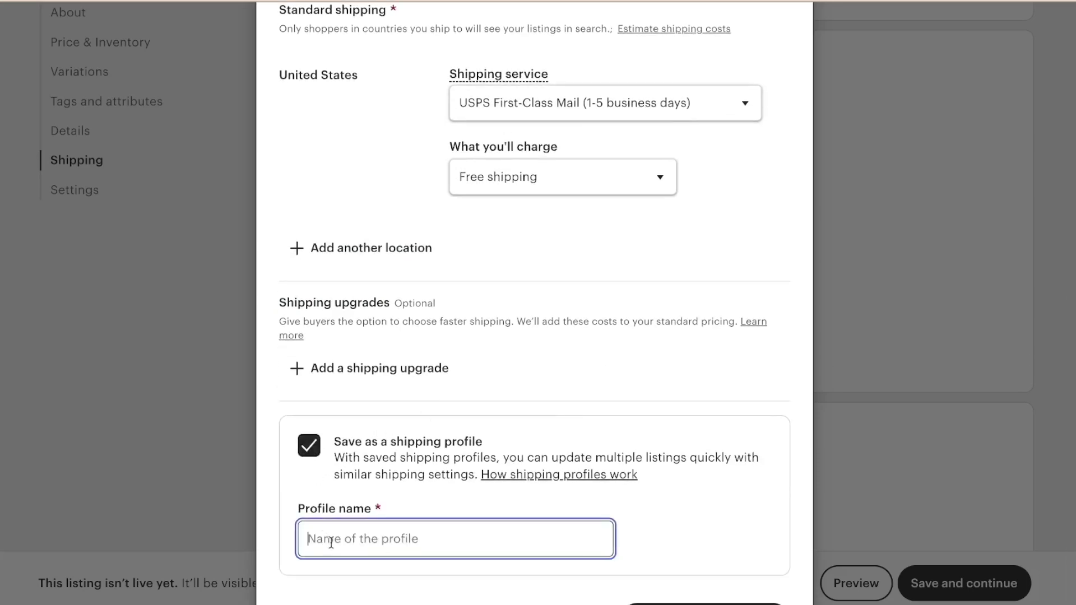
{"action": "type", "text": "FREE SHIP"}
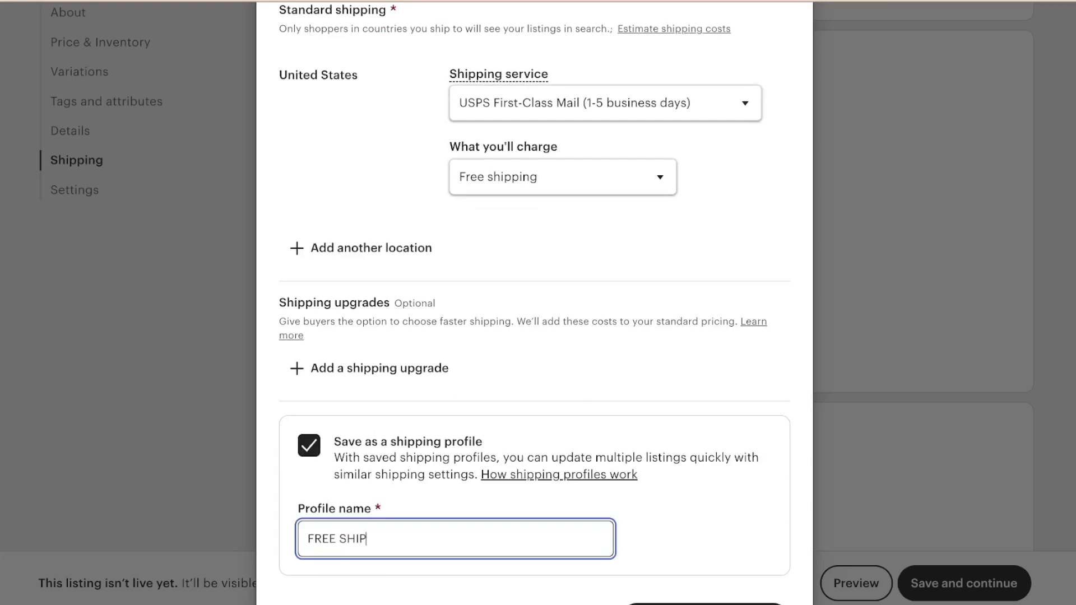
{"action": "type", "text": "PING"}
{"action": "scroll", "coordinate": [577, 504], "scroll_direction": "down", "scroll_amount": 2}
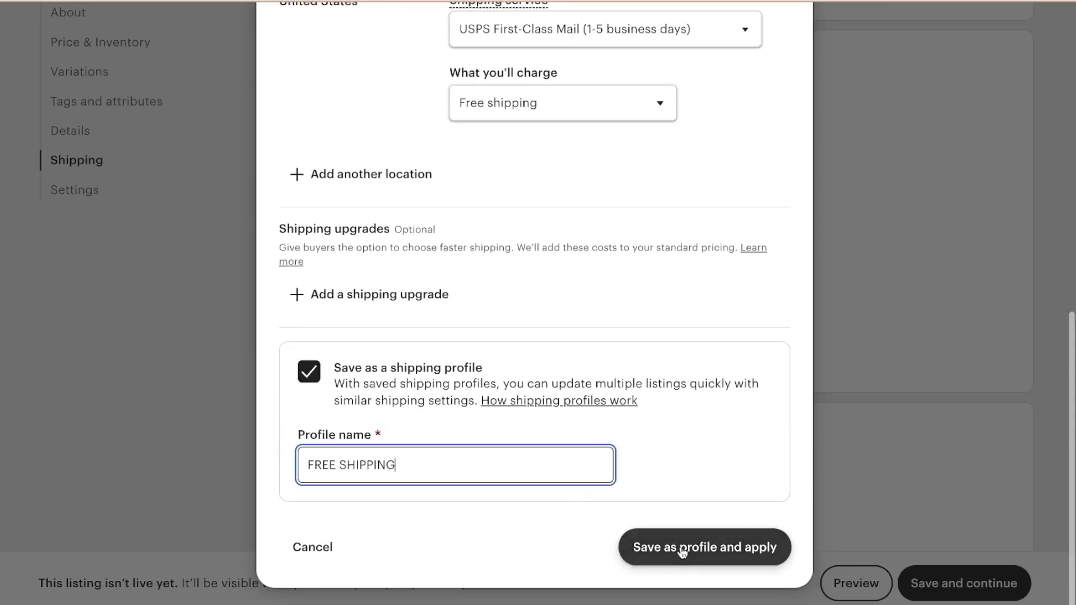
{"action": "left_click", "coordinate": [701, 547]}
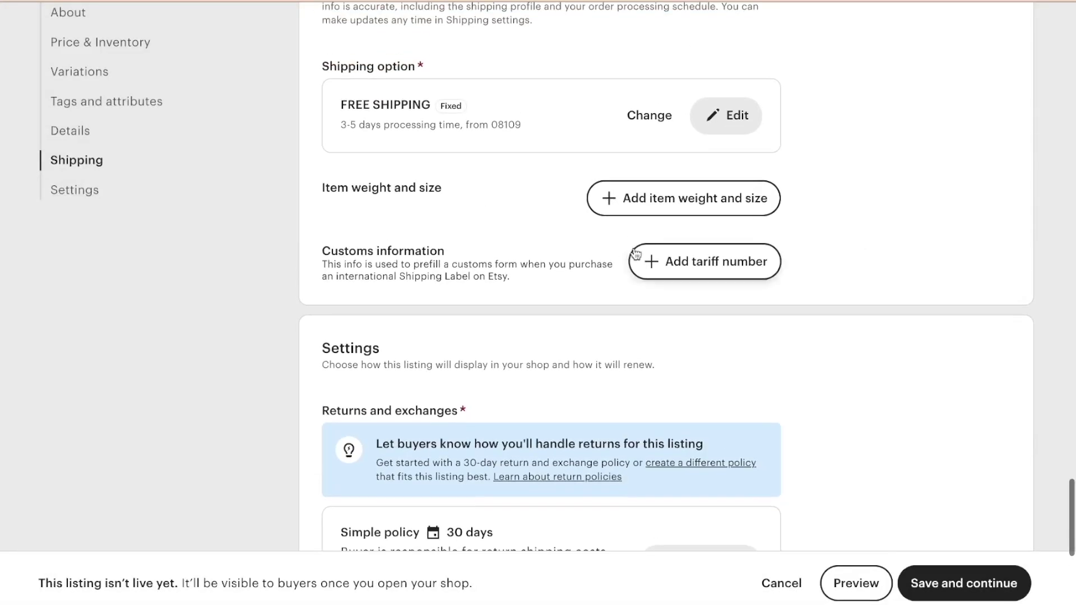
Set item weight to 1 lb 0 oz and packed size to 10 × 8 × 0.5 in
{"action": "left_click", "coordinate": [636, 201]}
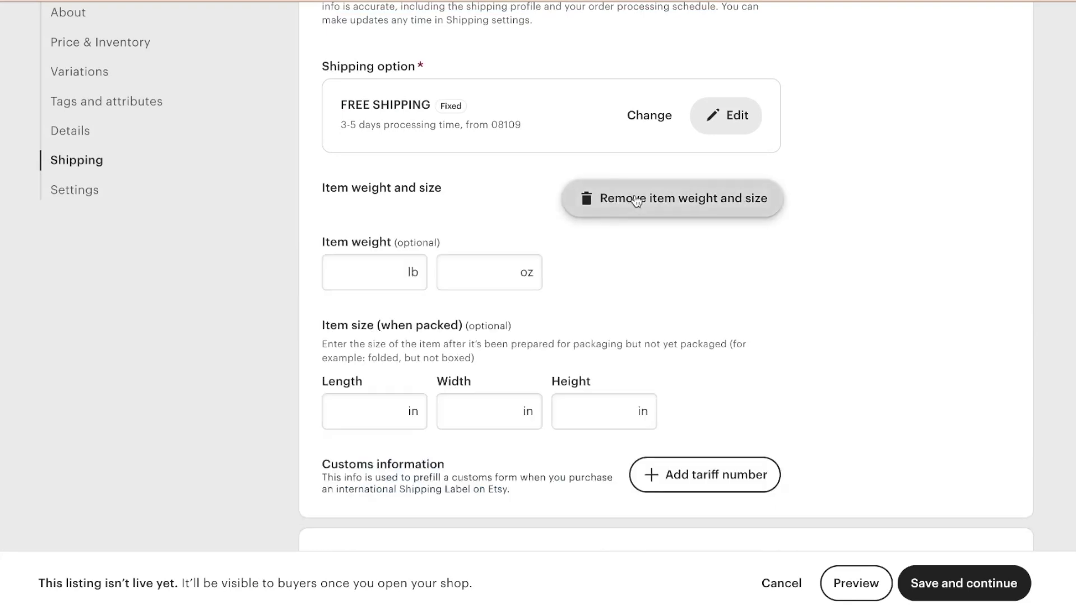
{"action": "left_click", "coordinate": [367, 280]}
{"action": "left_click", "coordinate": [382, 315]}
{"action": "left_click", "coordinate": [506, 263]}
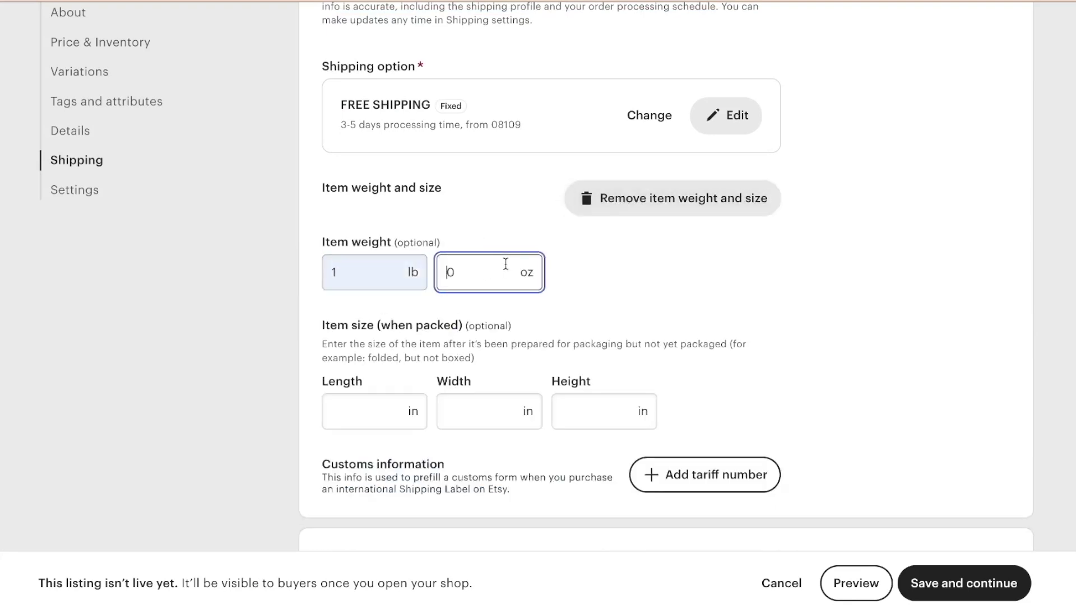
{"action": "left_click", "coordinate": [391, 413]}
{"action": "left_click", "coordinate": [398, 453]}
{"action": "left_click", "coordinate": [482, 412]}
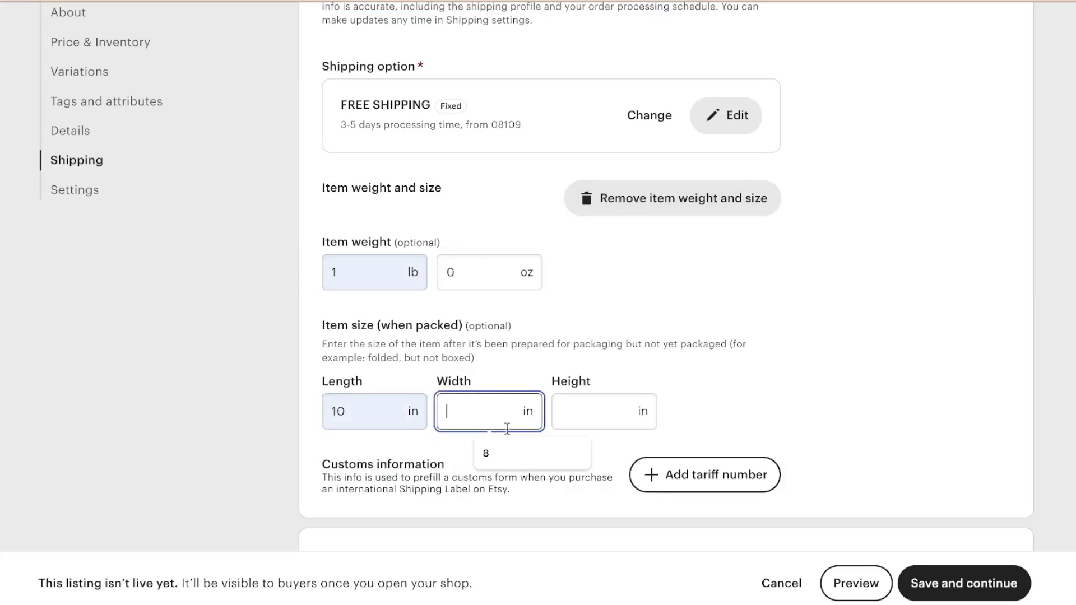
{"action": "left_click", "coordinate": [496, 453]}
{"action": "left_click", "coordinate": [618, 399]}
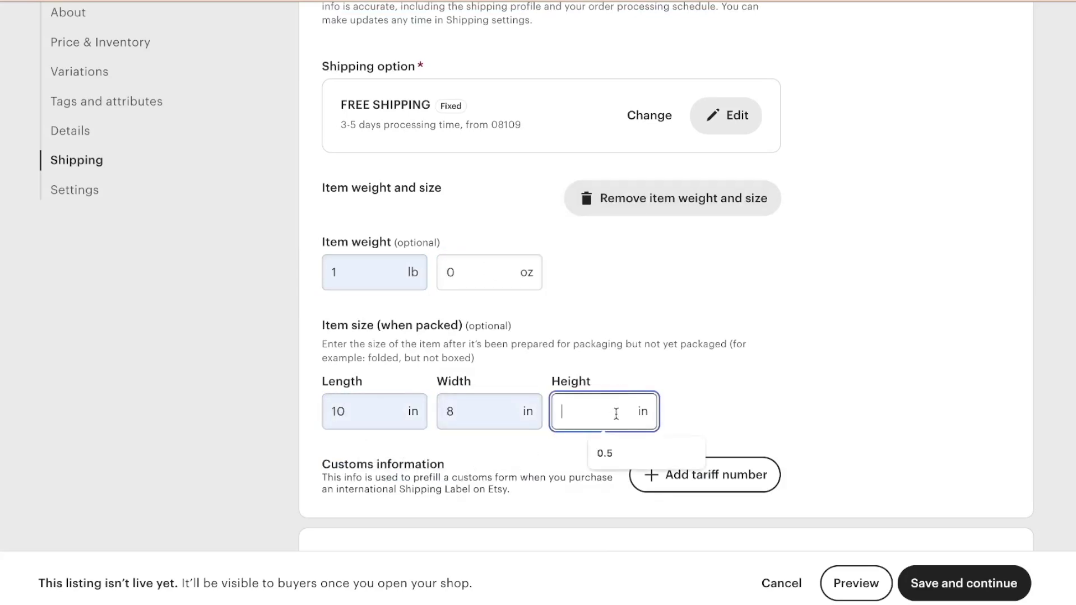
{"action": "left_click", "coordinate": [607, 456]}
{"action": "left_click", "coordinate": [748, 399]}
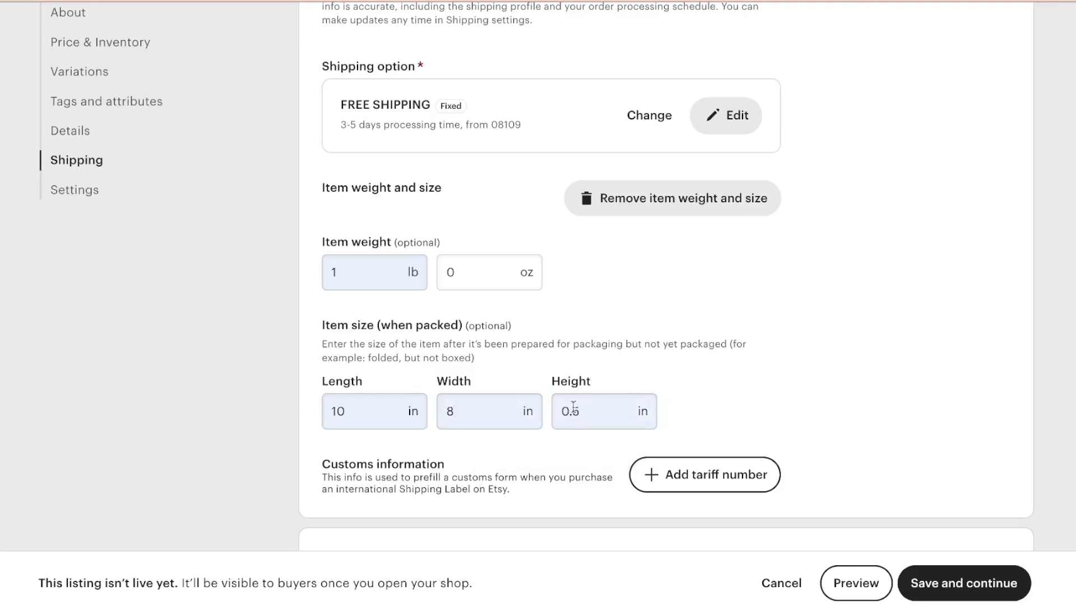
Set the listing's renewal option to Manual
{"action": "scroll", "coordinate": [675, 428], "scroll_direction": "down", "scroll_amount": 2}
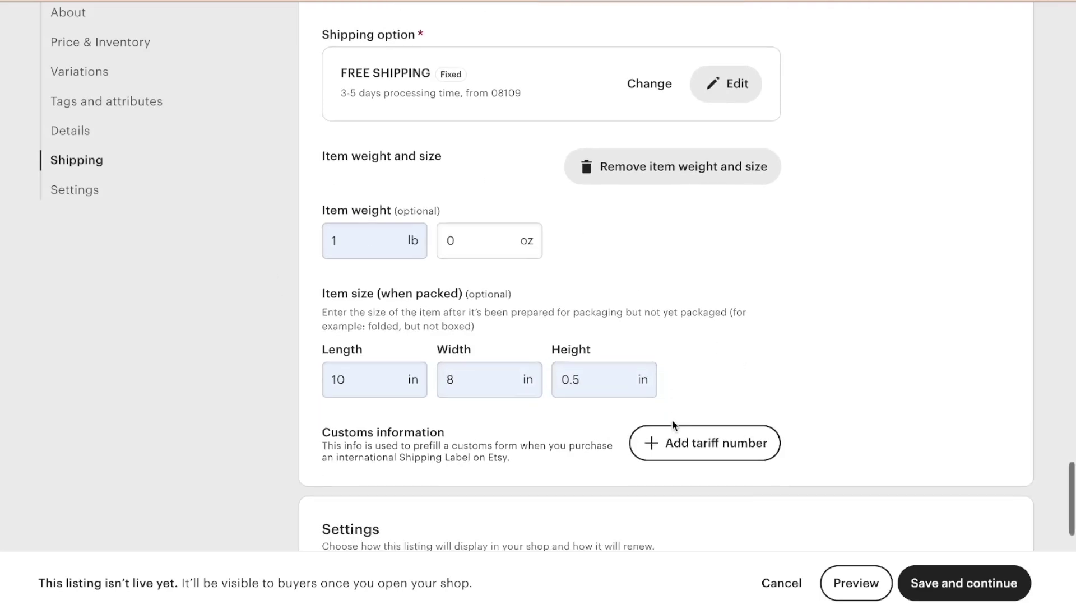
{"action": "scroll", "coordinate": [430, 315], "scroll_direction": "down", "scroll_amount": 4}
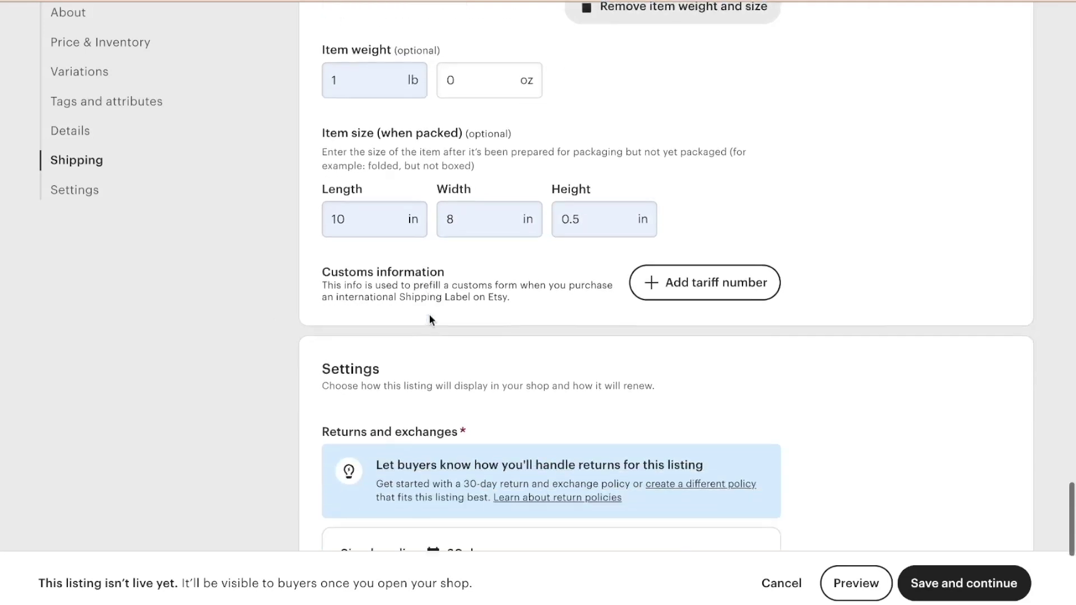
{"action": "scroll", "coordinate": [429, 319], "scroll_direction": "down", "scroll_amount": 6}
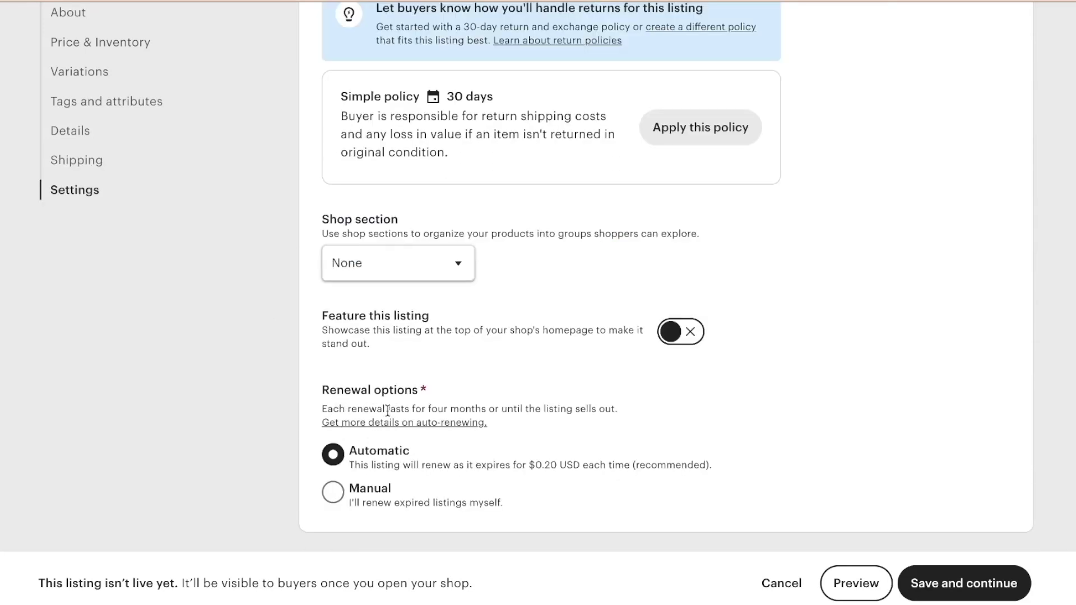
{"action": "left_click", "coordinate": [334, 500]}
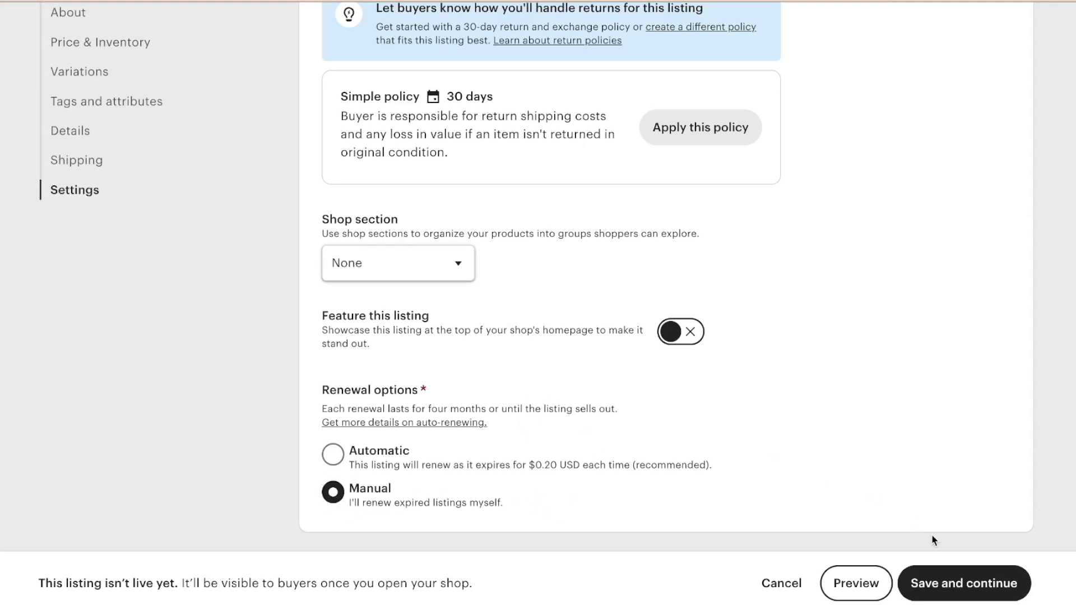
Replace the suggested 30-day return policy with a new no returns or exchanges policy
{"action": "left_click", "coordinate": [950, 590]}
{"action": "left_click", "coordinate": [701, 165]}
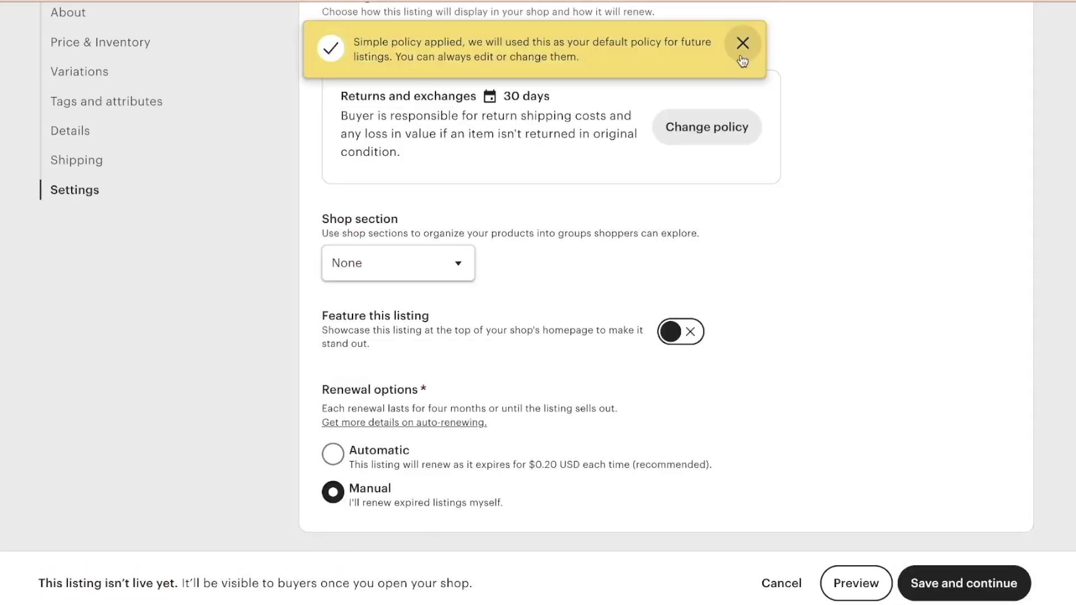
{"action": "left_click", "coordinate": [740, 45]}
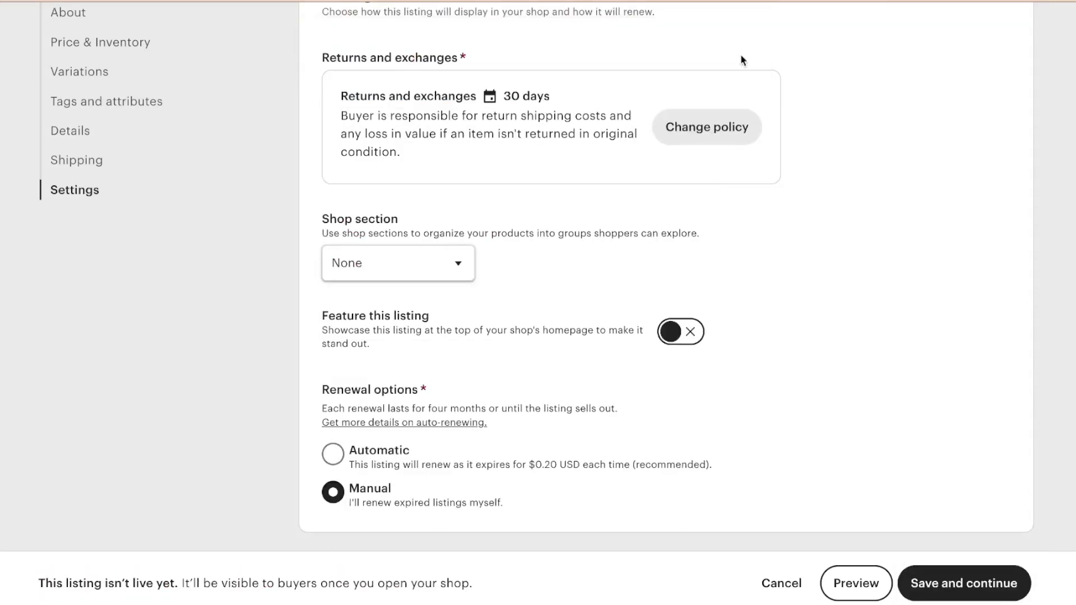
{"action": "left_click", "coordinate": [705, 137]}
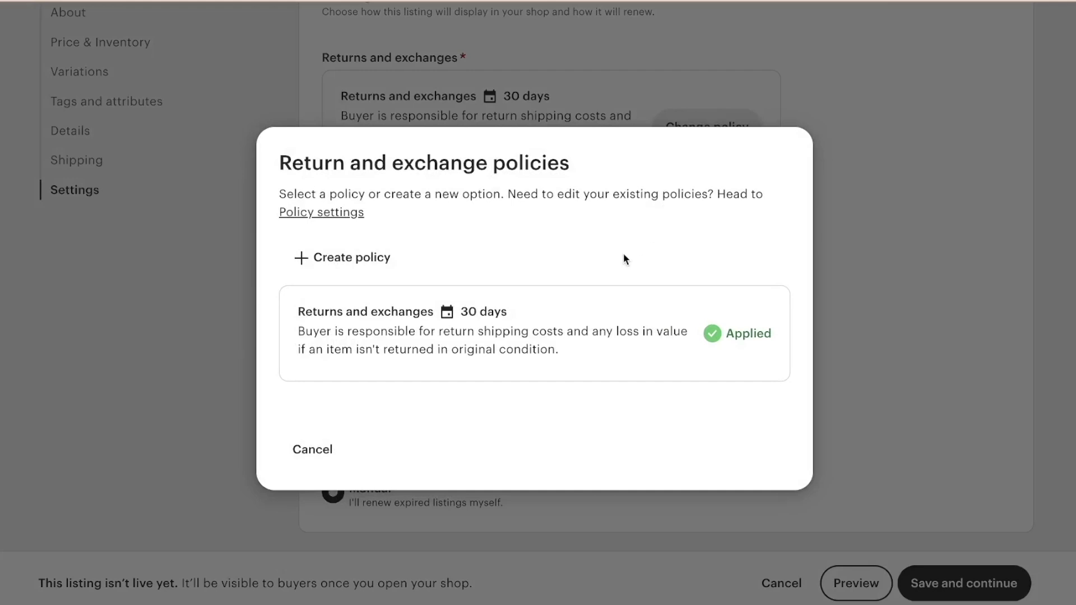
{"action": "left_click", "coordinate": [351, 272]}
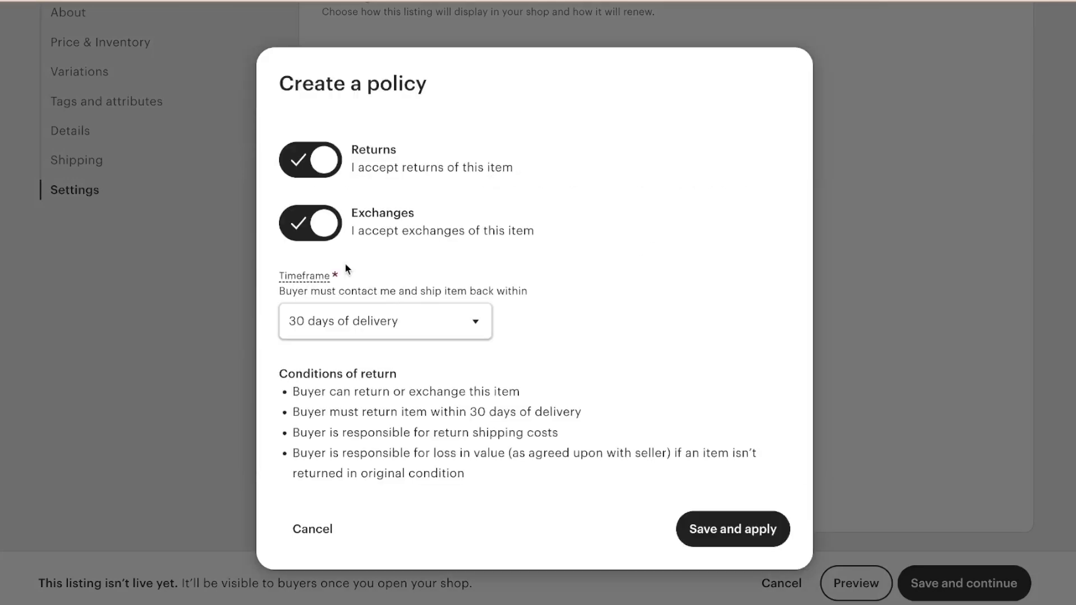
{"action": "left_click", "coordinate": [324, 170]}
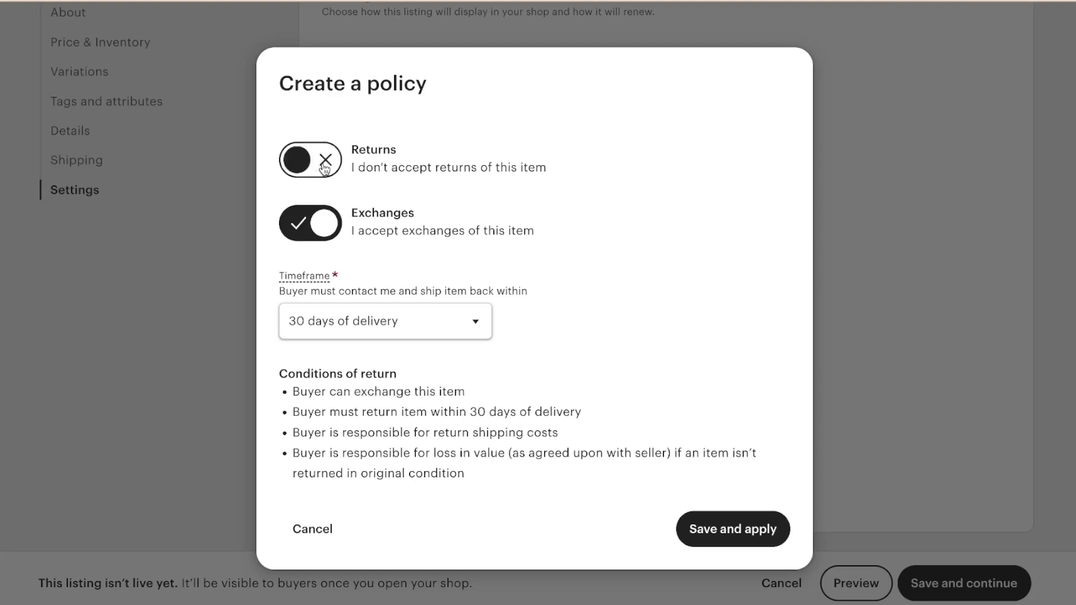
{"action": "left_click", "coordinate": [318, 236]}
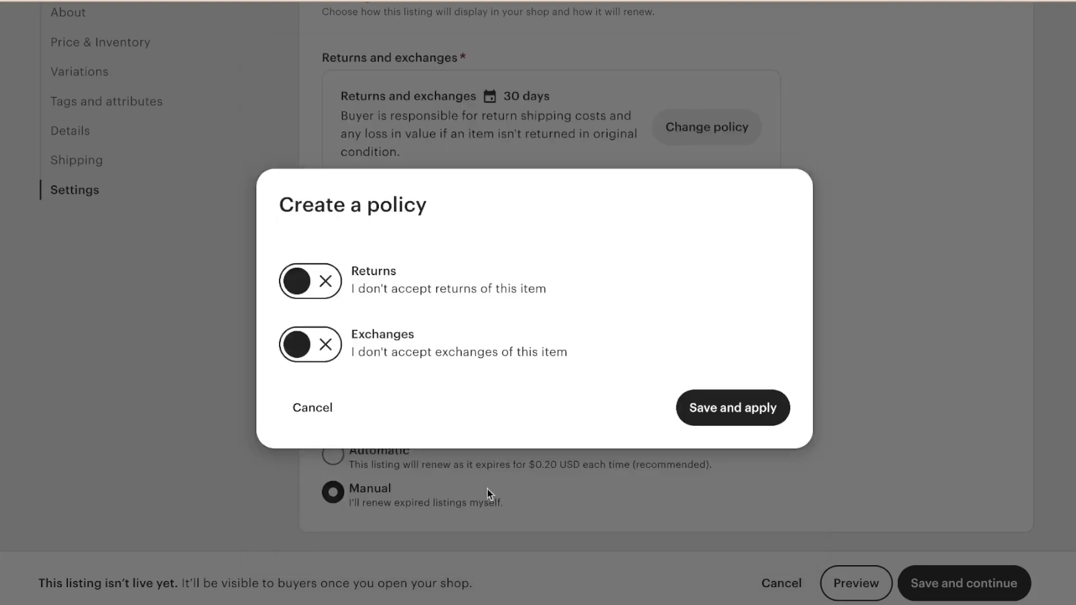
{"action": "left_click", "coordinate": [754, 415]}
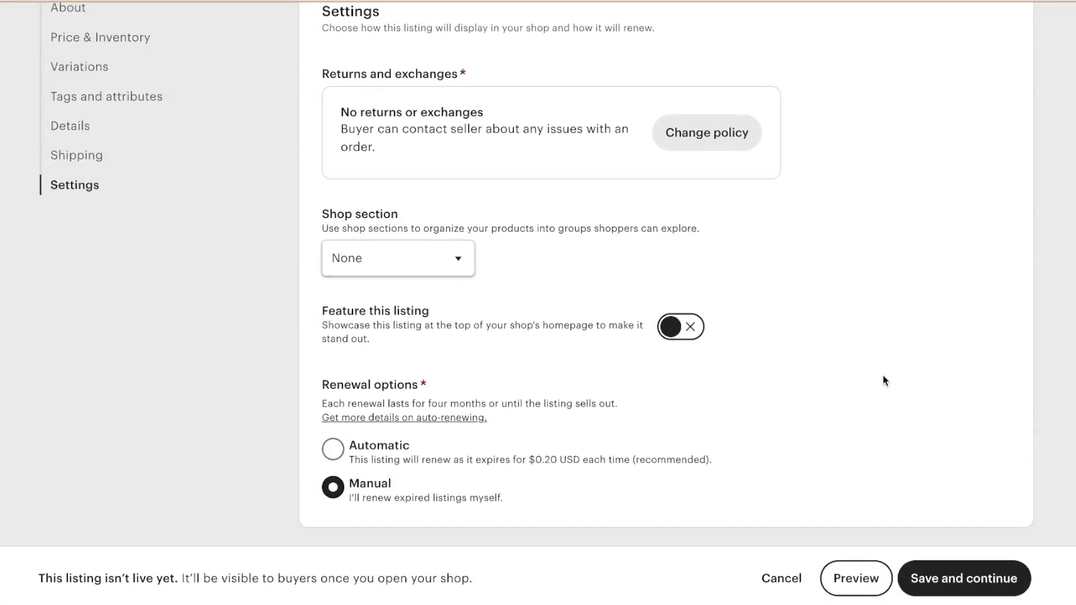
Save the listing and skip adding more listings for now
{"action": "left_click", "coordinate": [971, 598]}
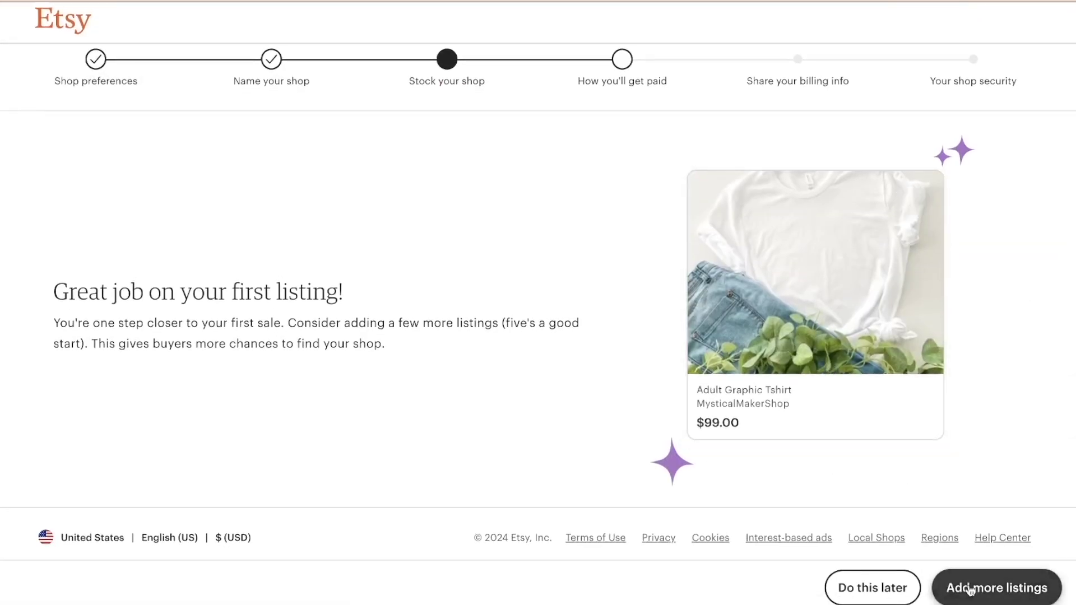
{"action": "left_click", "coordinate": [971, 591]}
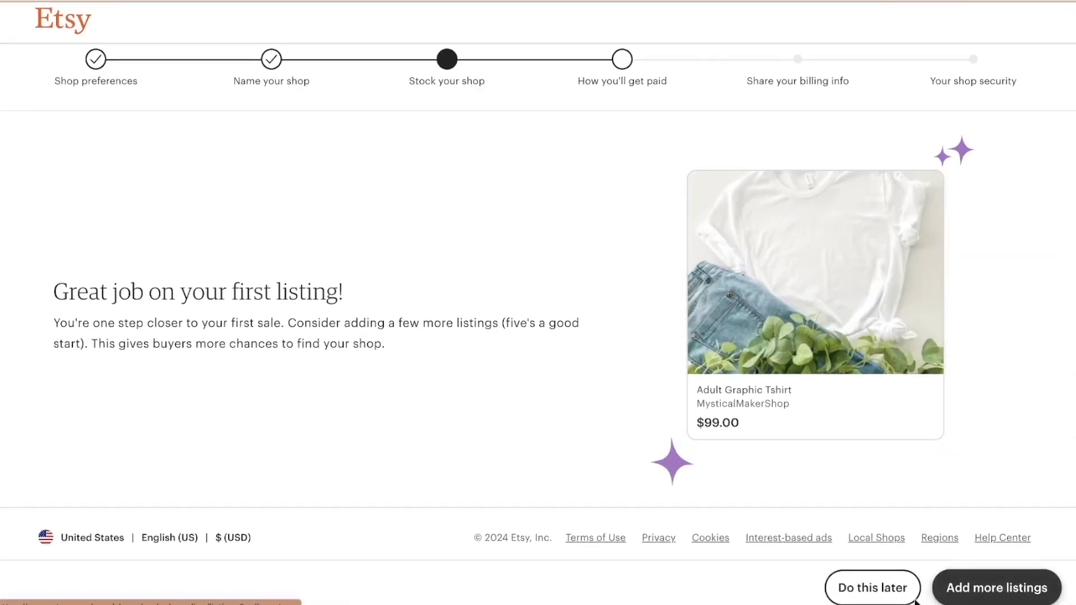
{"action": "left_click", "coordinate": [873, 589]}
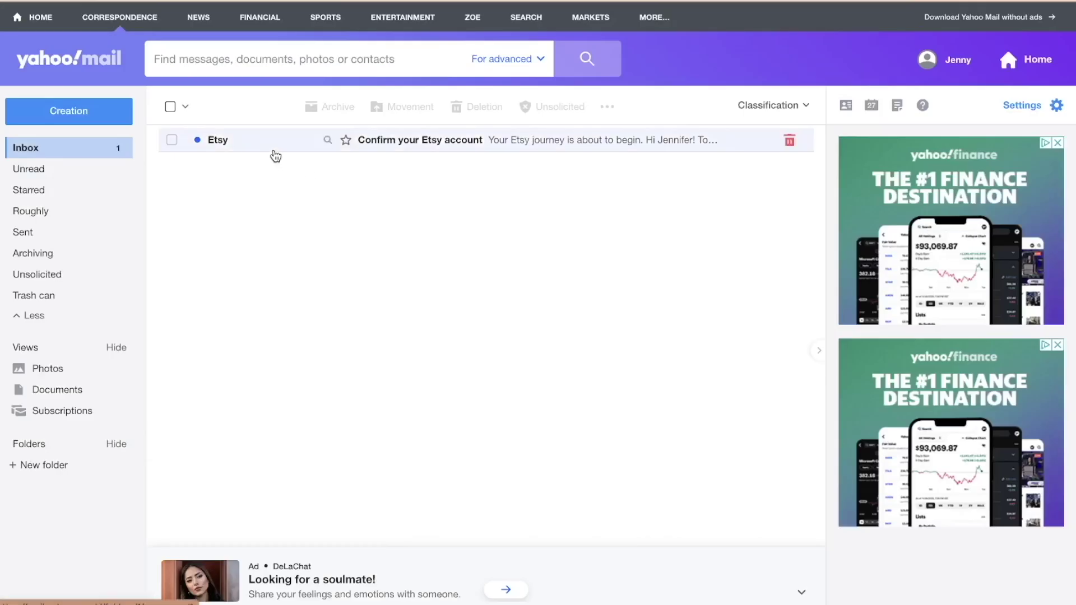
Open the 'Confirm your Etsy account' email in Yahoo Mail and confirm the account
{"action": "left_click", "coordinate": [452, 147]}
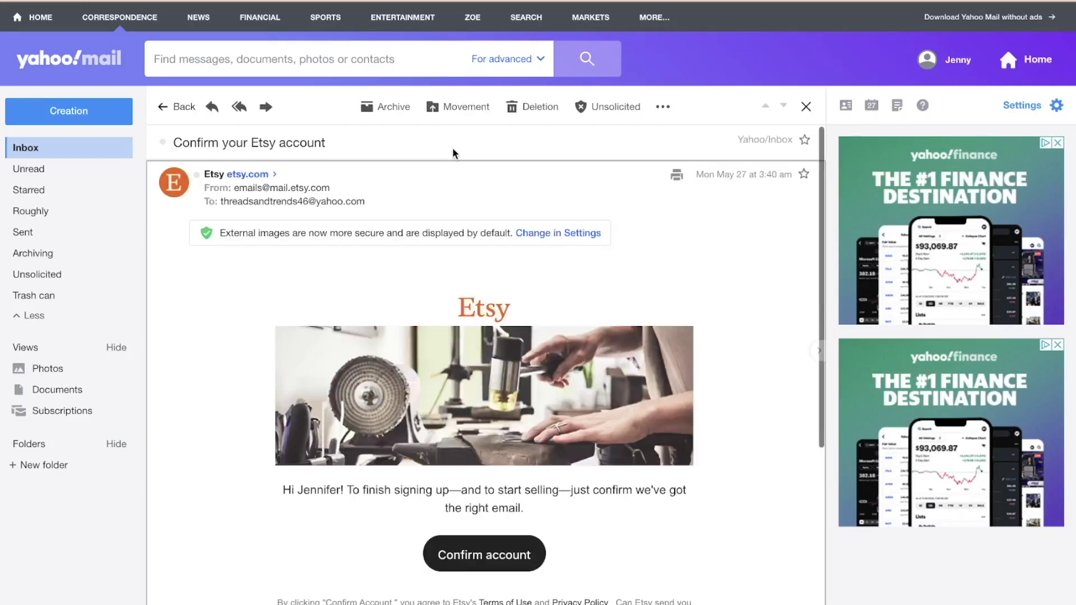
{"action": "scroll", "coordinate": [516, 372], "scroll_direction": "down", "scroll_amount": 3}
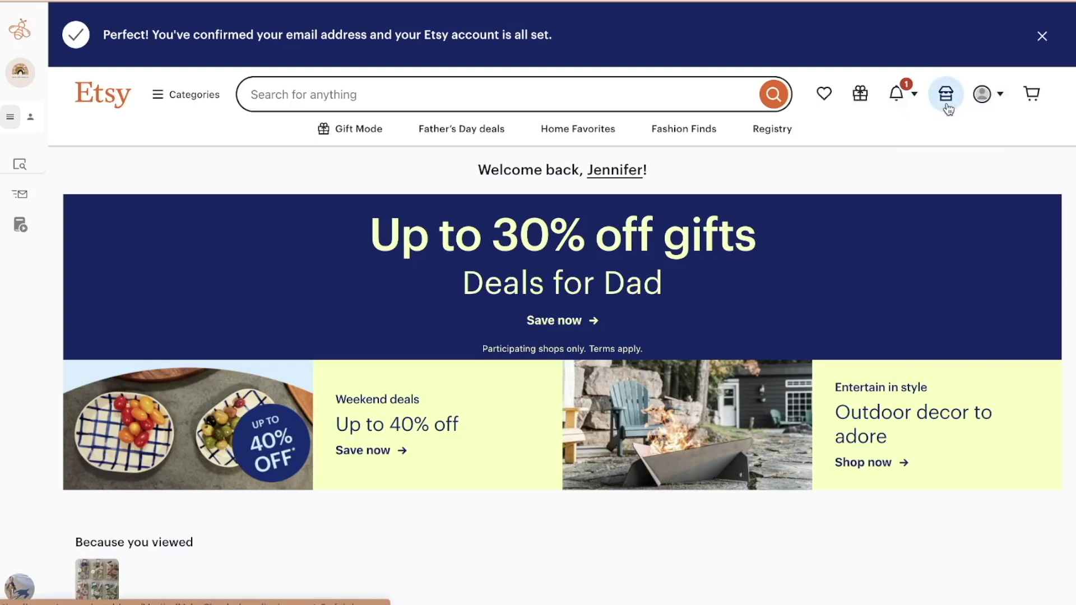
Return to the shop setup steps and answer the sanctioned-region residency question
{"action": "left_click", "coordinate": [947, 96]}
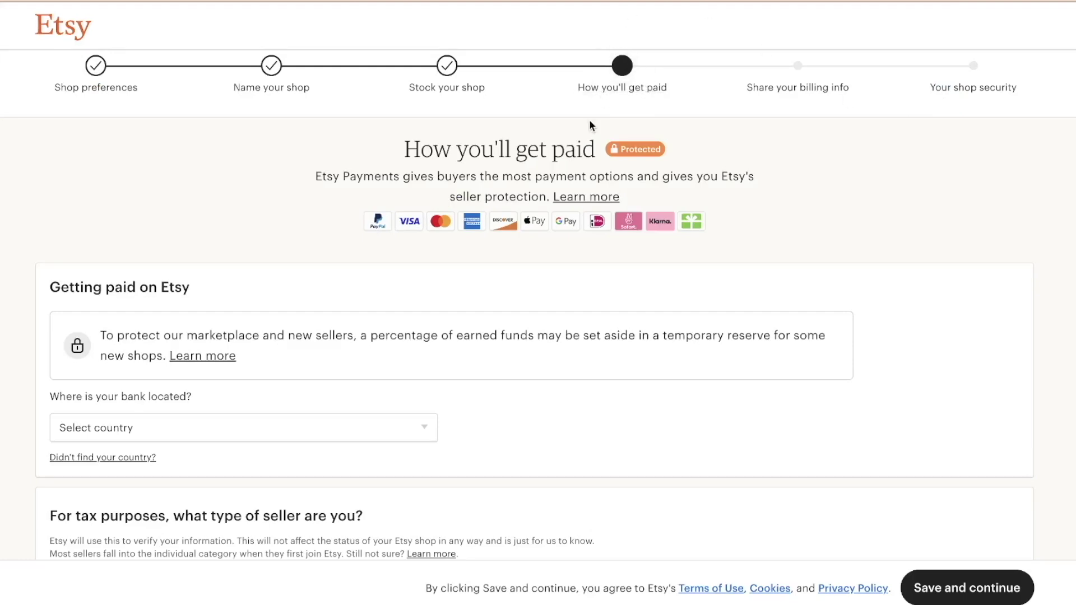
{"action": "scroll", "coordinate": [590, 121], "scroll_direction": "down", "scroll_amount": 5}
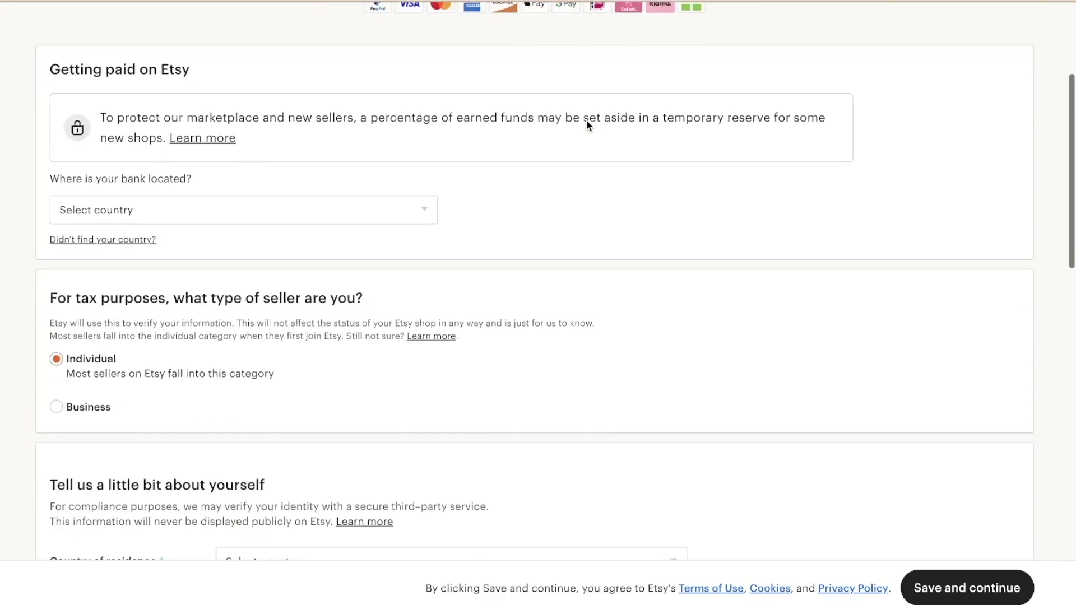
{"action": "scroll", "coordinate": [586, 119], "scroll_direction": "down", "scroll_amount": 8}
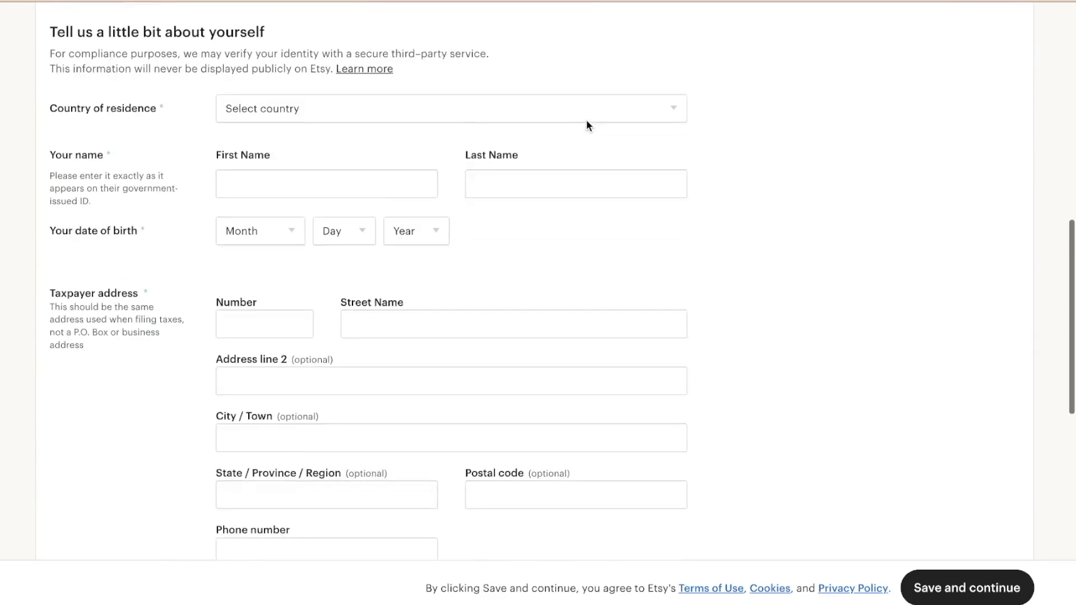
{"action": "scroll", "coordinate": [587, 125], "scroll_direction": "down", "scroll_amount": 6}
{"action": "left_click", "coordinate": [101, 260]}
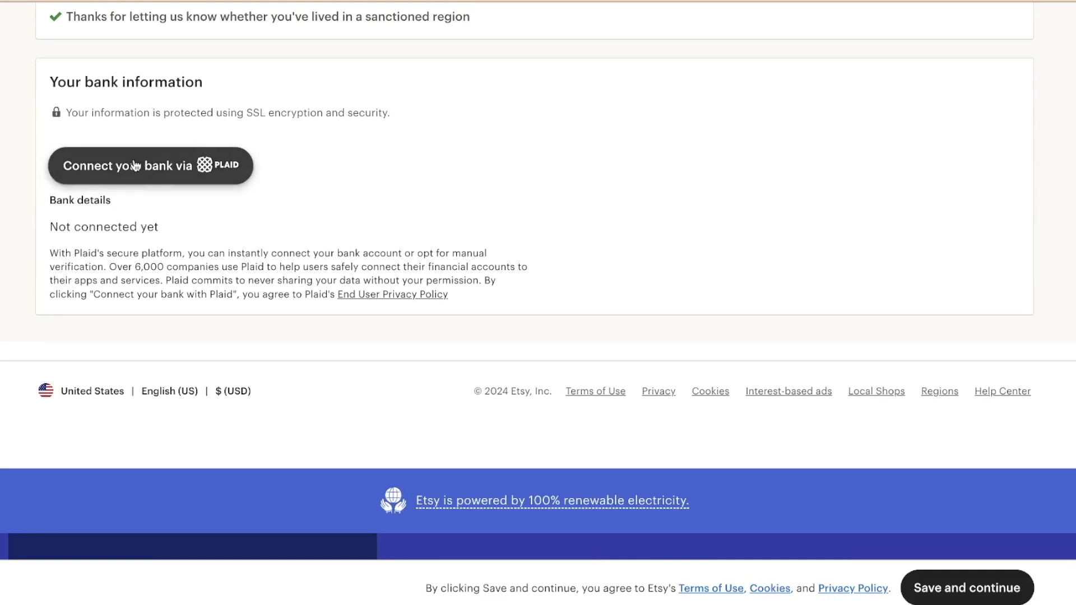
Connect the bank via Plaid with an 'Every day' deposit schedule and save
{"action": "left_click", "coordinate": [199, 172]}
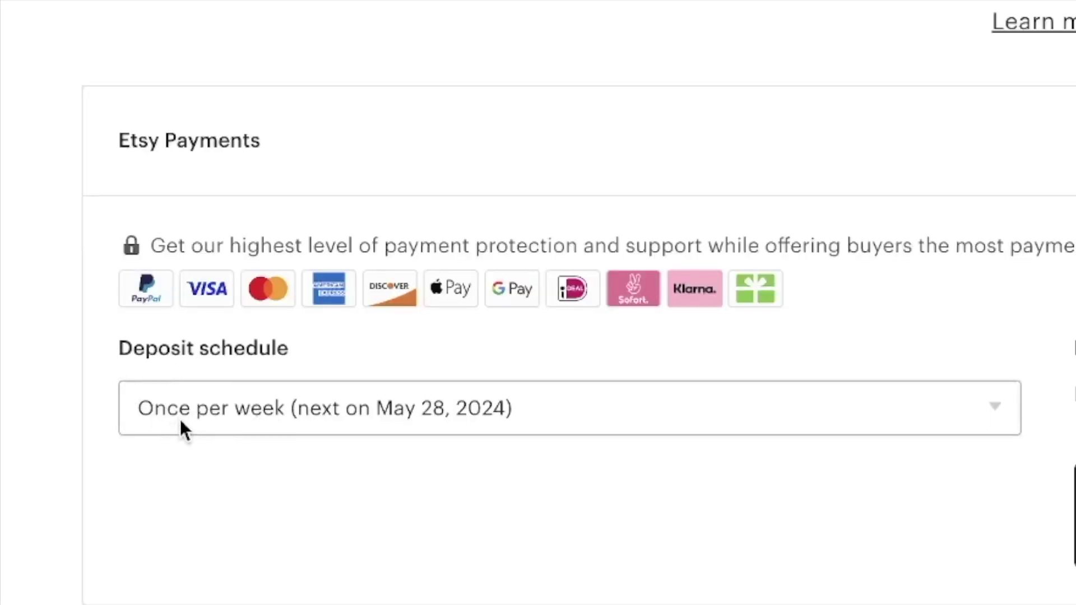
{"action": "left_click", "coordinate": [181, 419]}
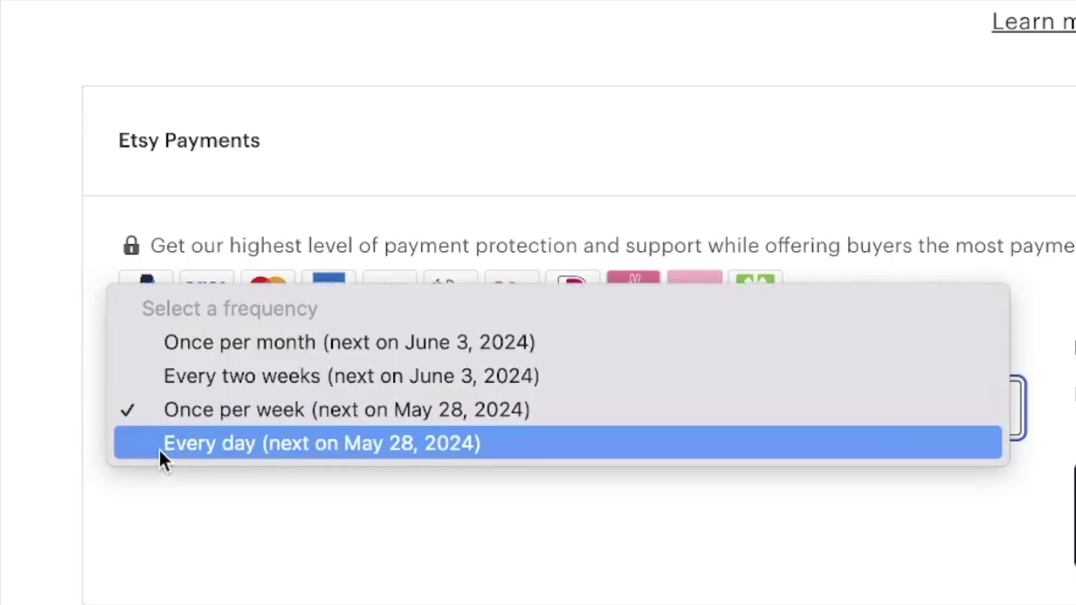
{"action": "left_click", "coordinate": [196, 446]}
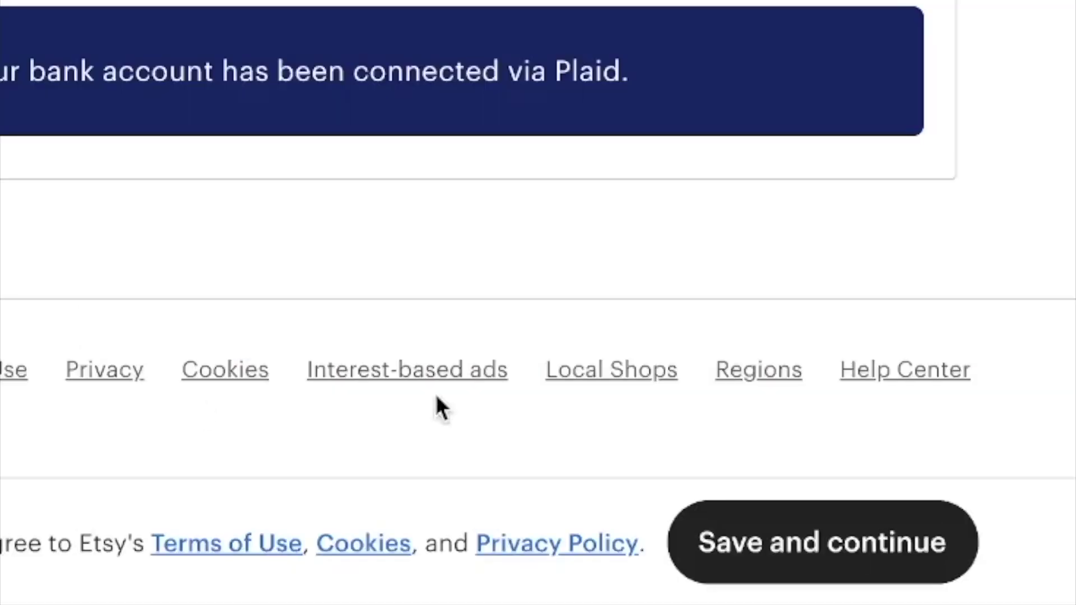
{"action": "left_click", "coordinate": [802, 580]}
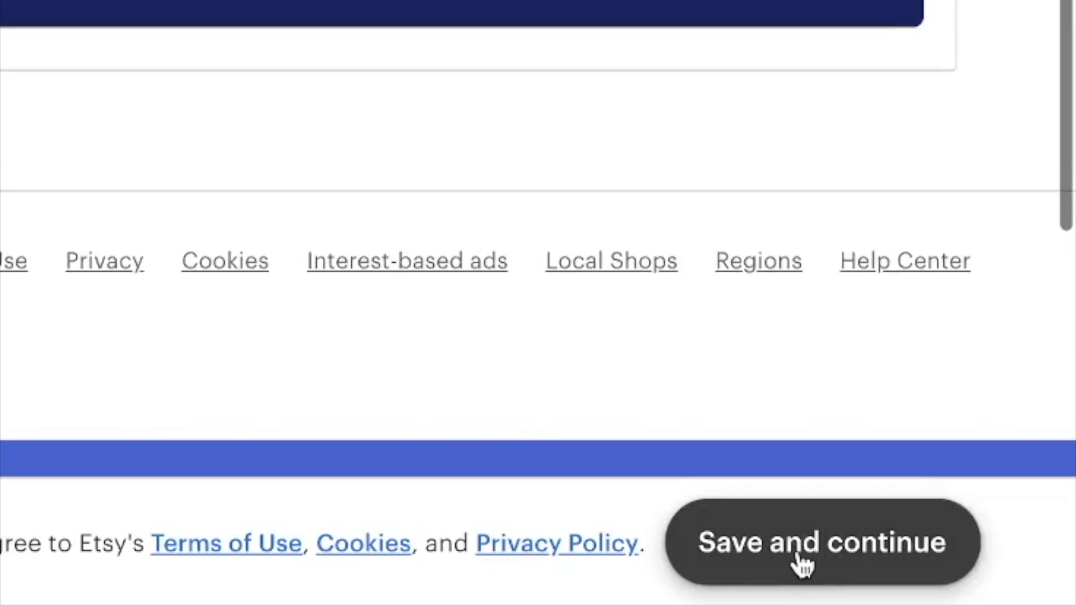
Review the billing form and $15 set-up fee, then accept the fee and continue
{"action": "scroll", "coordinate": [907, 463], "scroll_direction": "down", "scroll_amount": 2}
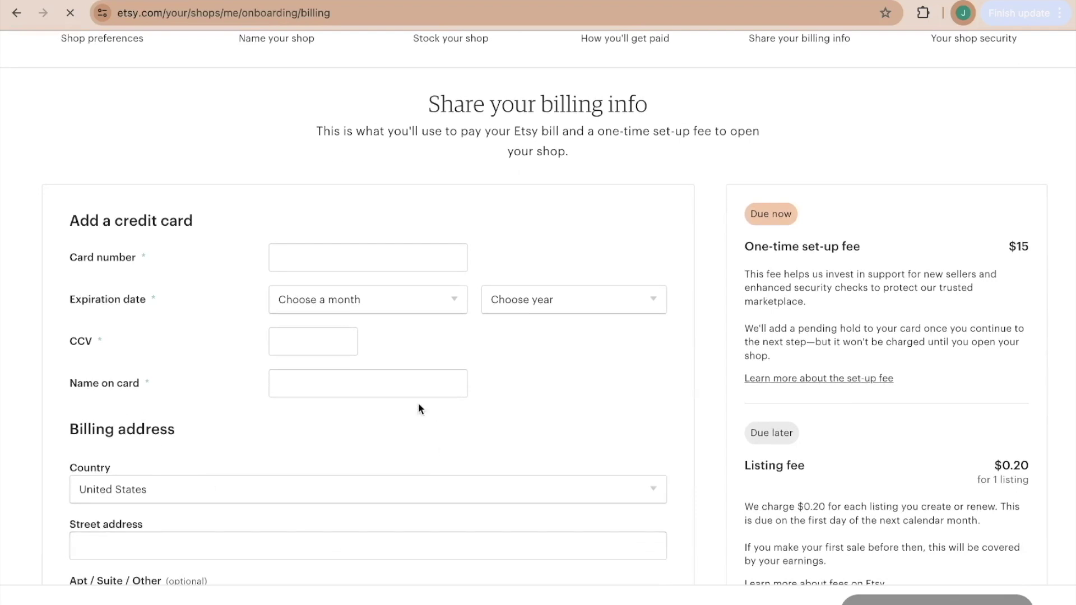
{"action": "scroll", "coordinate": [392, 411], "scroll_direction": "down", "scroll_amount": 1}
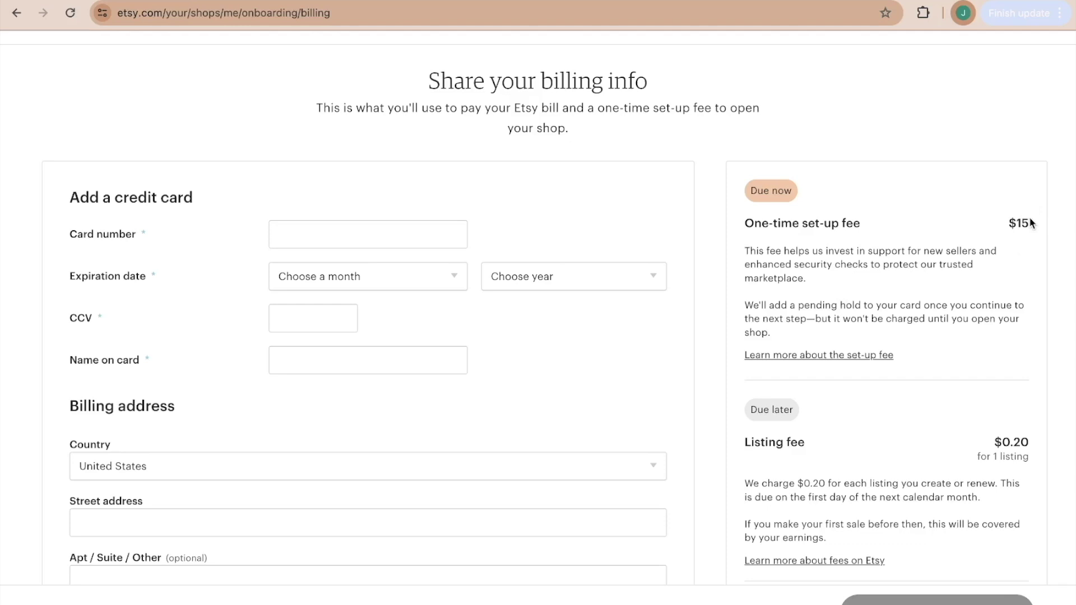
{"action": "scroll", "coordinate": [922, 395], "scroll_direction": "down", "scroll_amount": 1}
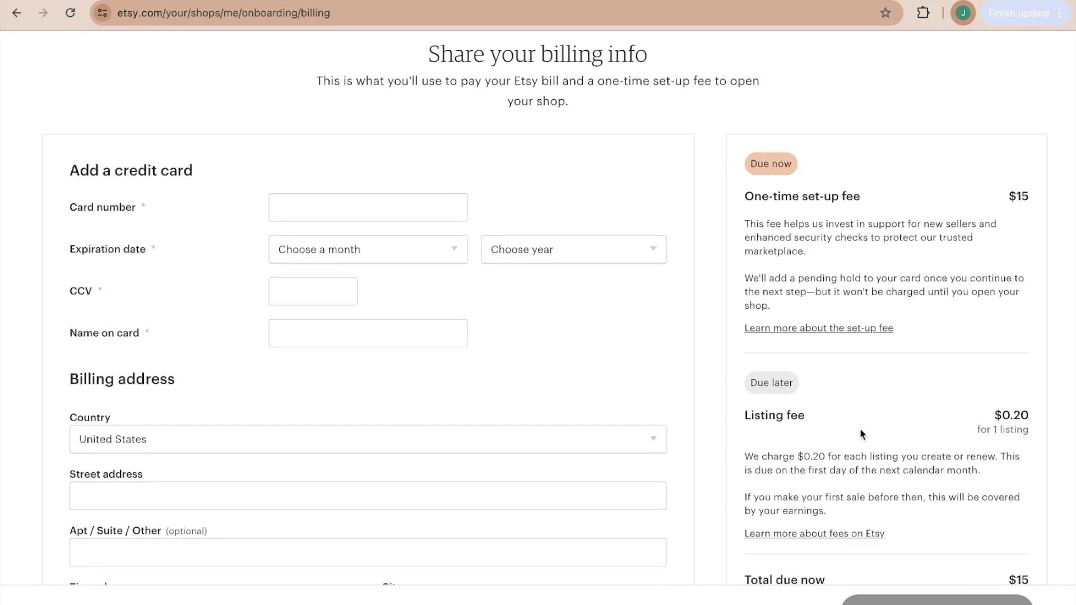
{"action": "scroll", "coordinate": [860, 431], "scroll_direction": "down", "scroll_amount": 4}
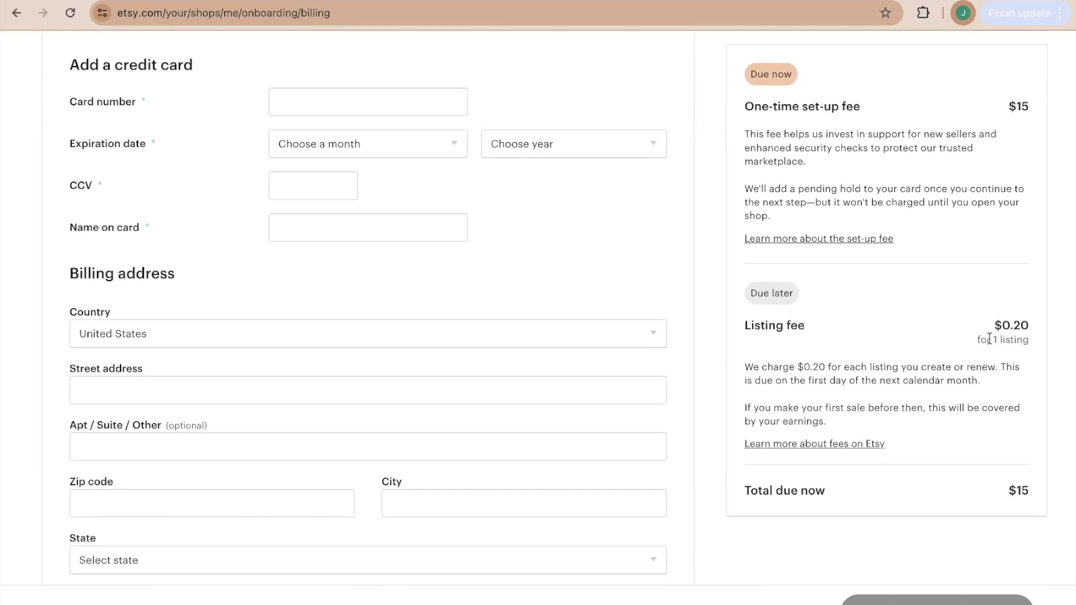
{"action": "scroll", "coordinate": [989, 339], "scroll_direction": "up", "scroll_amount": 2}
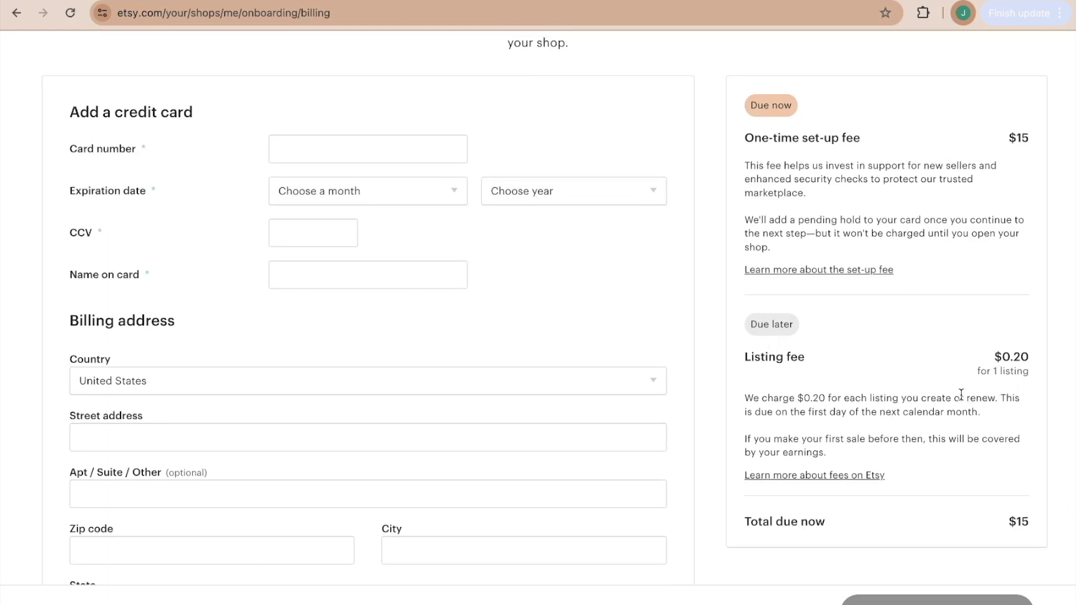
{"action": "scroll", "coordinate": [657, 200], "scroll_direction": "down", "scroll_amount": 3}
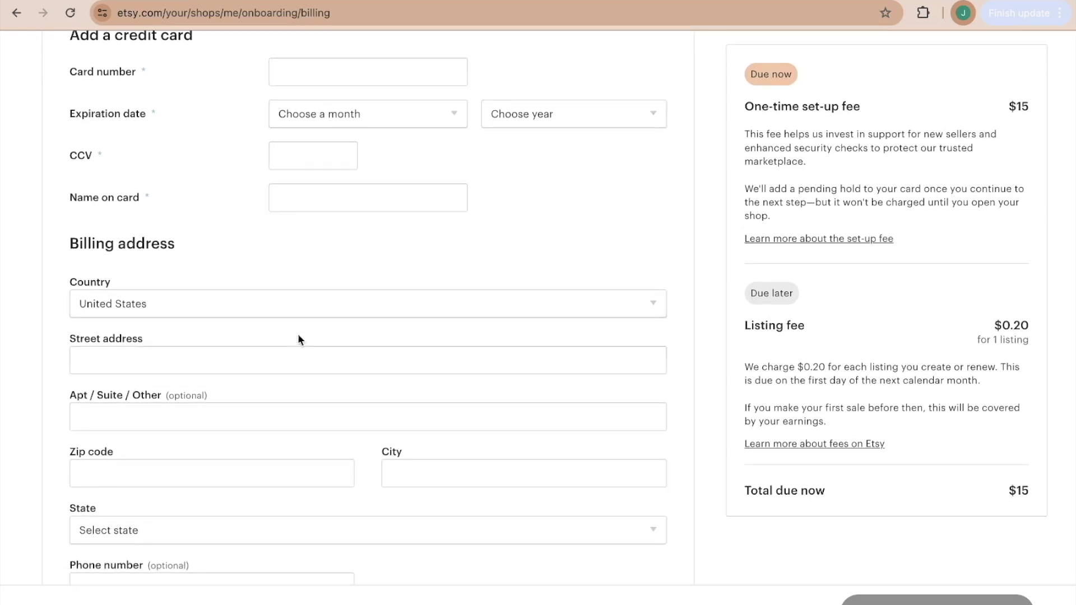
{"action": "scroll", "coordinate": [281, 520], "scroll_direction": "down", "scroll_amount": 4}
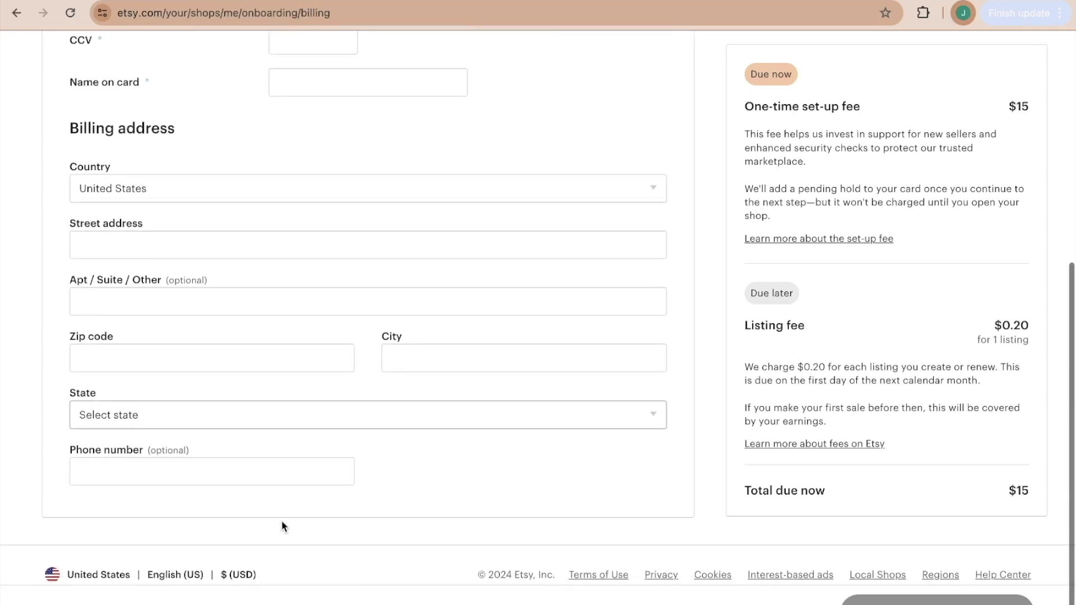
{"action": "scroll", "coordinate": [282, 520], "scroll_direction": "up", "scroll_amount": 6}
{"action": "scroll", "coordinate": [281, 520], "scroll_direction": "down", "scroll_amount": 6}
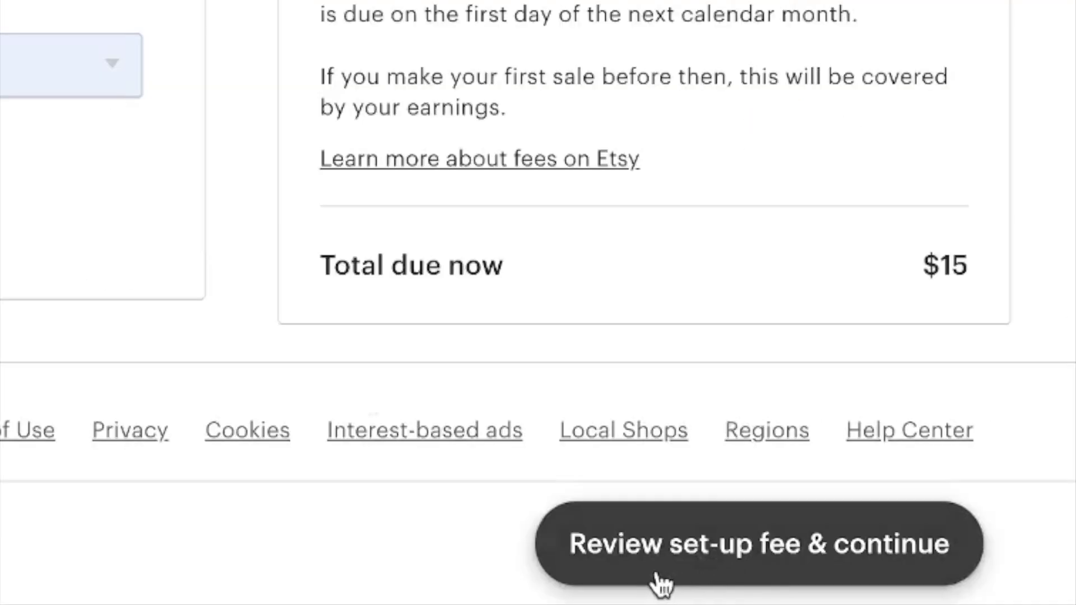
{"action": "left_click", "coordinate": [856, 549]}
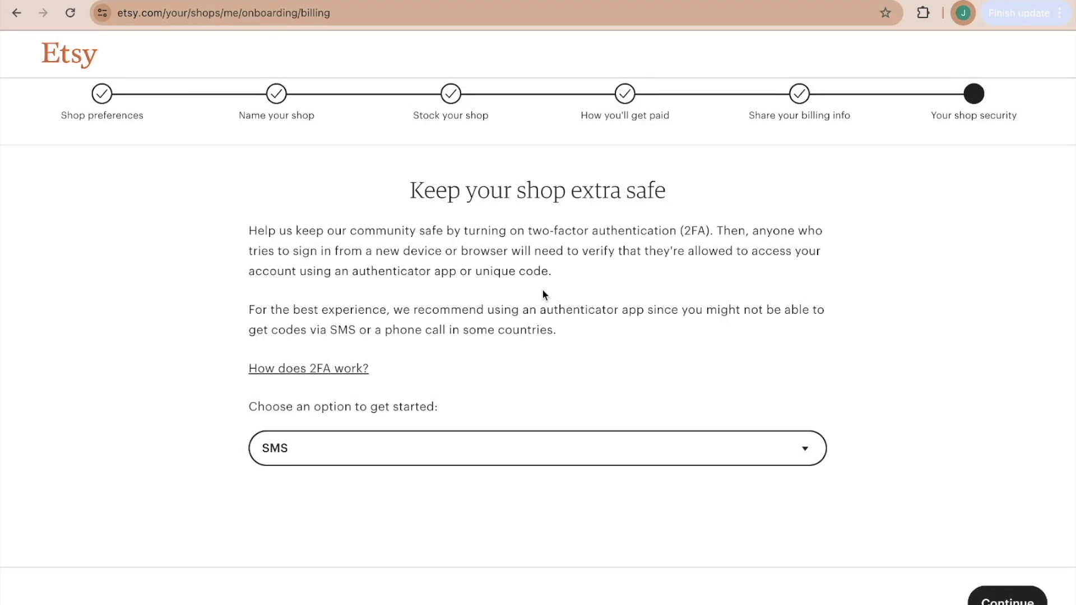
Choose SMS as the two-factor method and go to the phone number field
{"action": "left_click", "coordinate": [384, 459]}
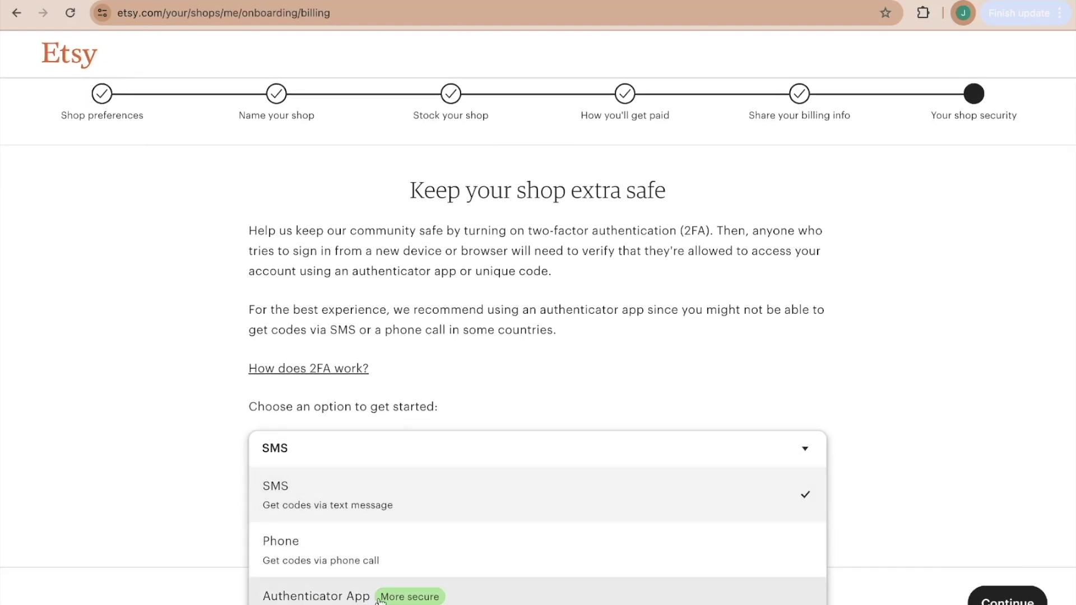
{"action": "left_click", "coordinate": [310, 508]}
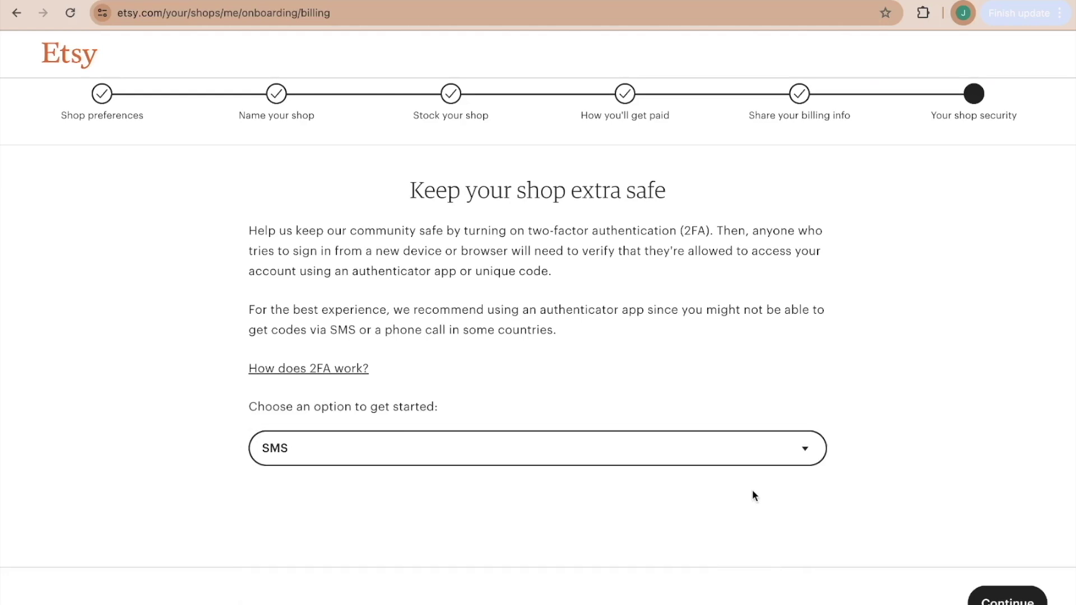
{"action": "left_click", "coordinate": [1007, 598]}
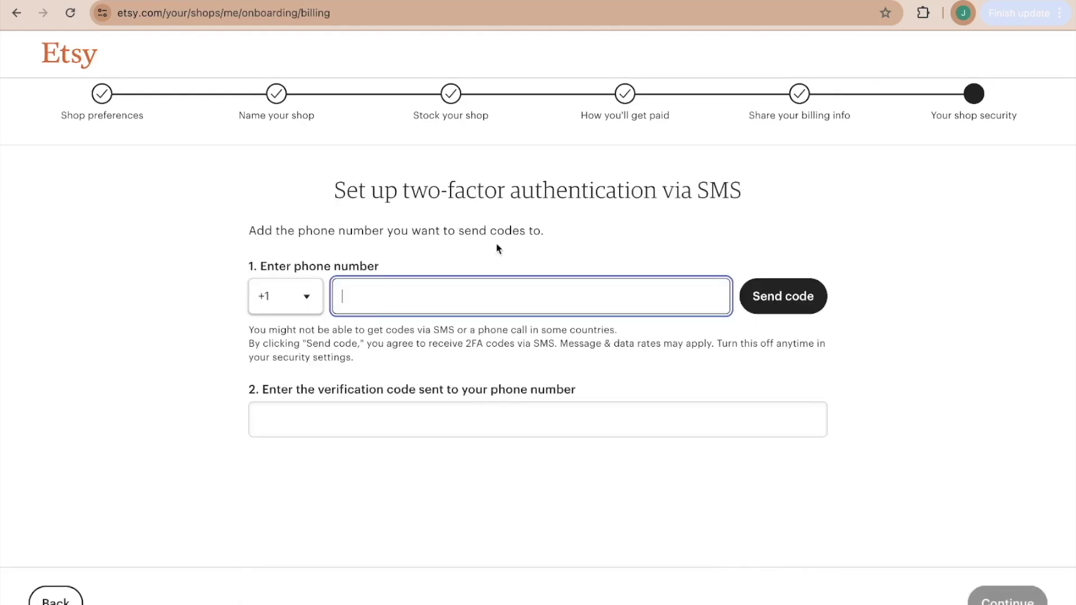
{"action": "left_click", "coordinate": [387, 303]}
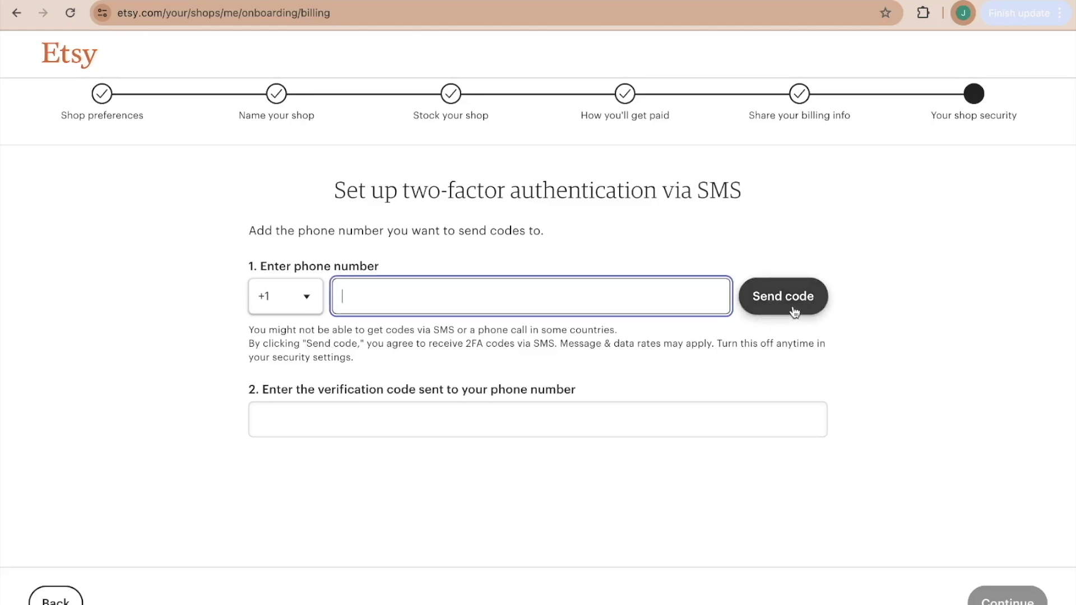